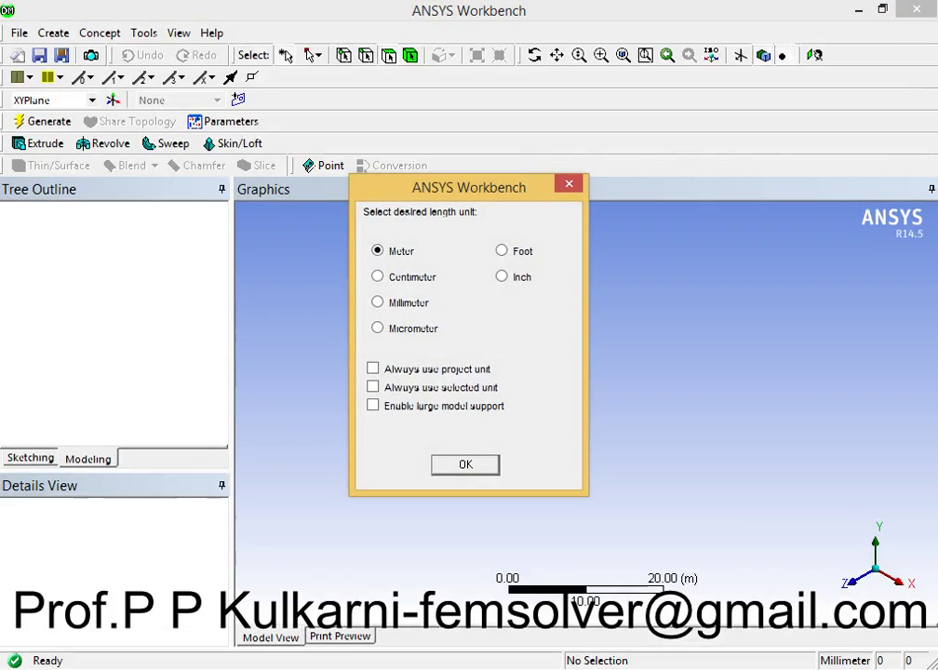
- Set the desired length unit to millimeter and turn the view to look straight at the XYPlane
click(377, 302)
key(Return)
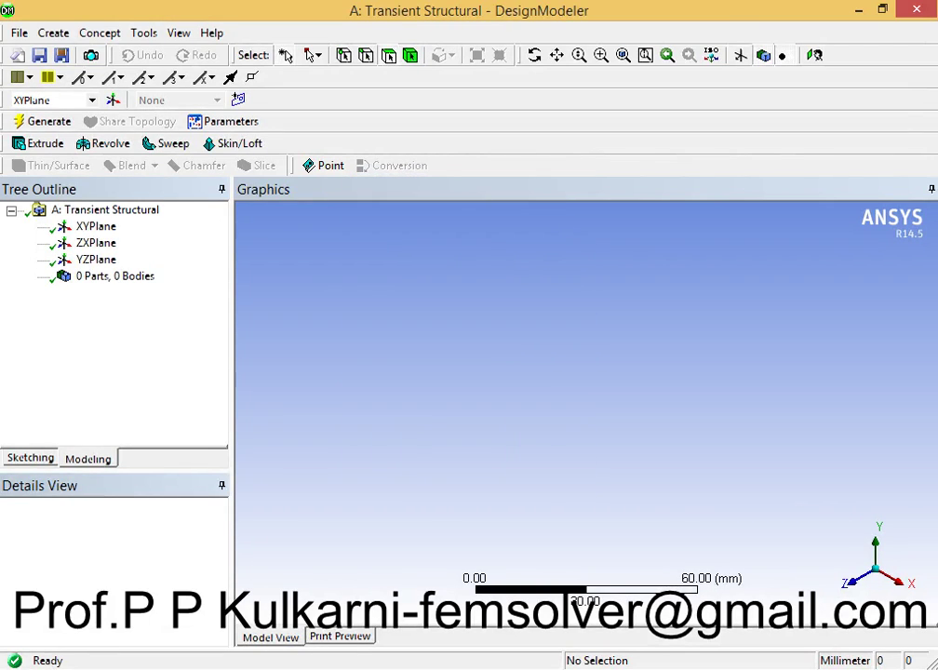
click(96, 226)
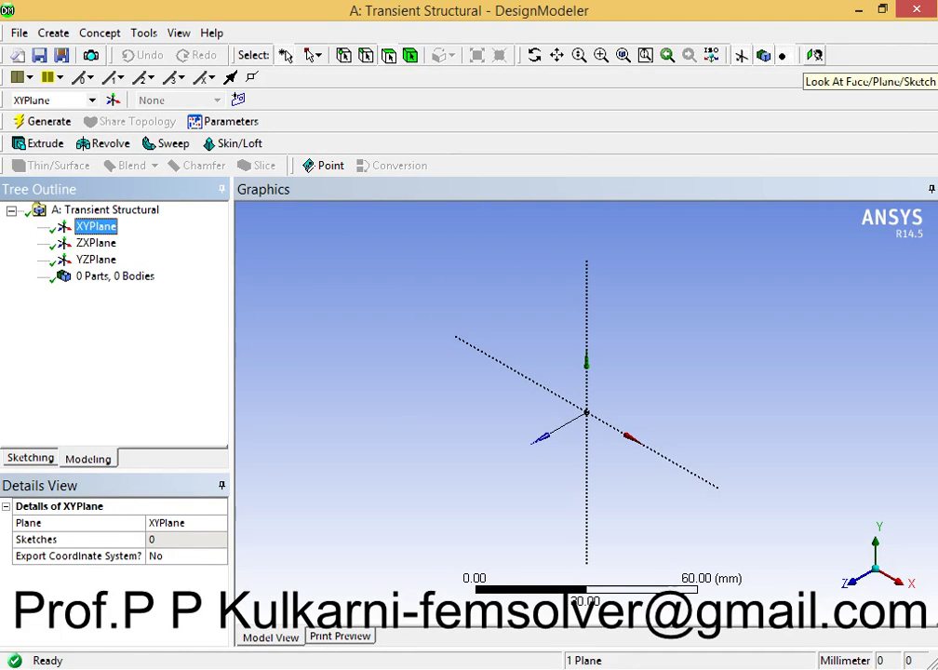
click(813, 56)
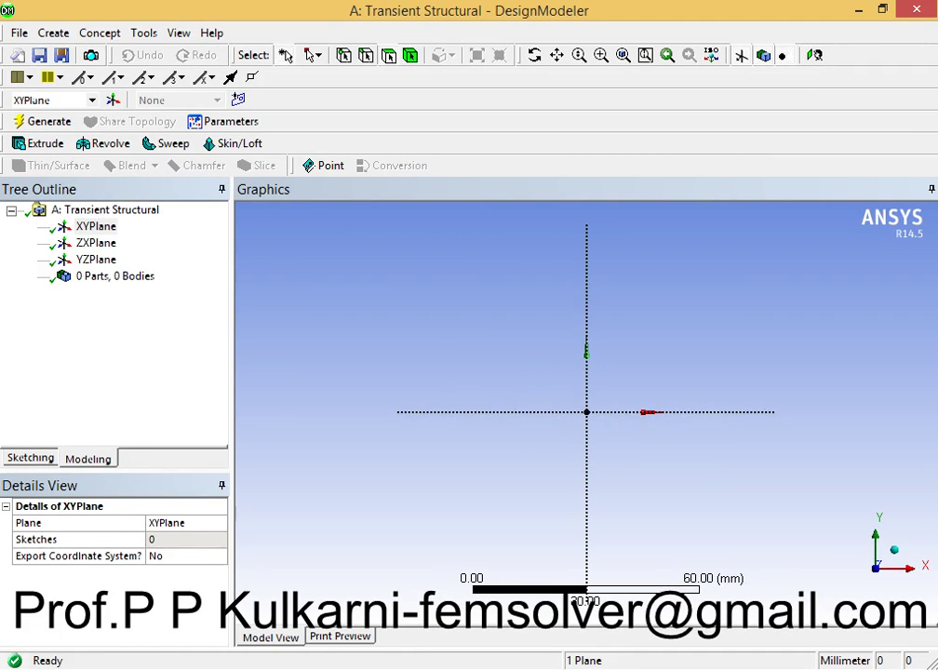
- Sketch a vertical line about 51 mm long on the XYPlane, running down along the Y axis to the origin
click(29, 458)
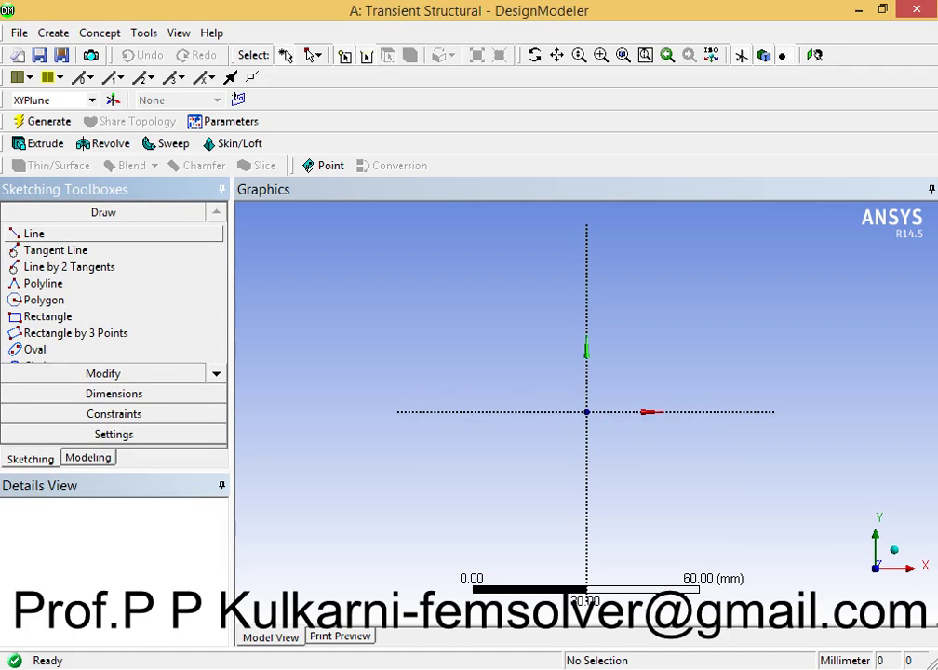
click(33, 233)
click(586, 224)
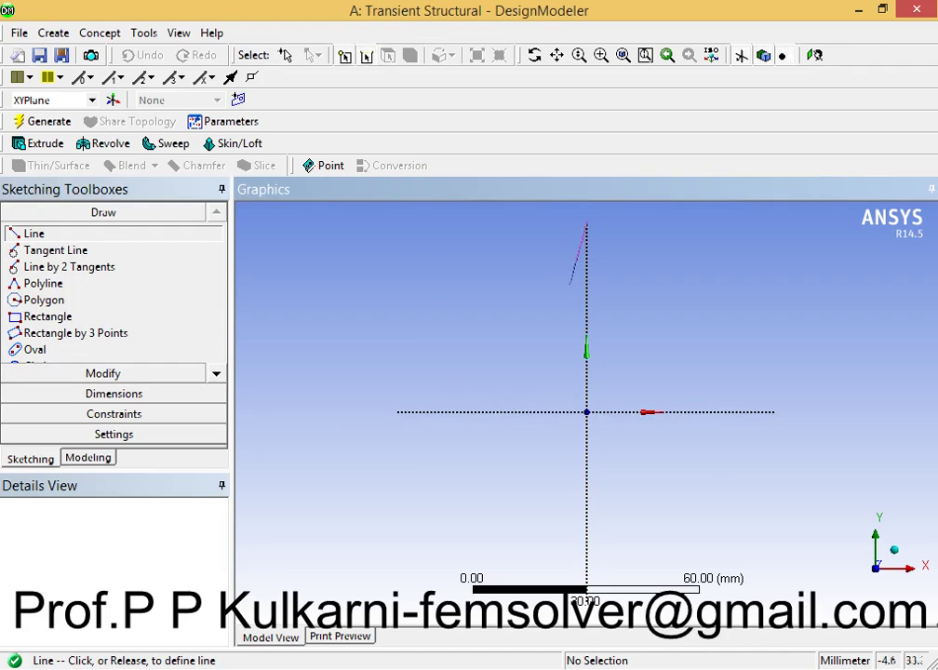
click(585, 412)
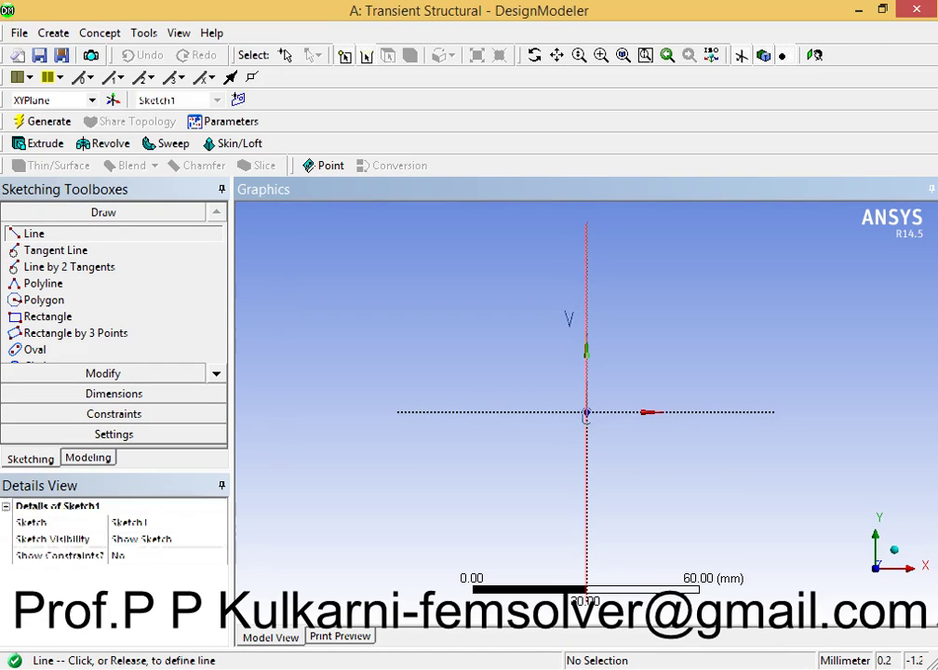
key(Escape)
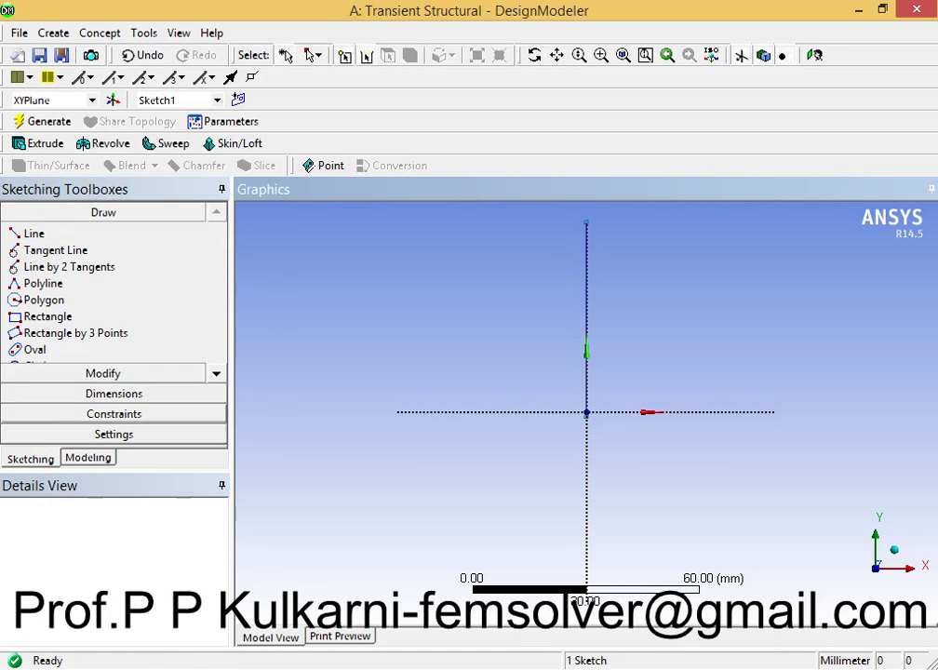
- Dimension the vertical line's length, set it to 150 mm, and generate the model
click(113, 393)
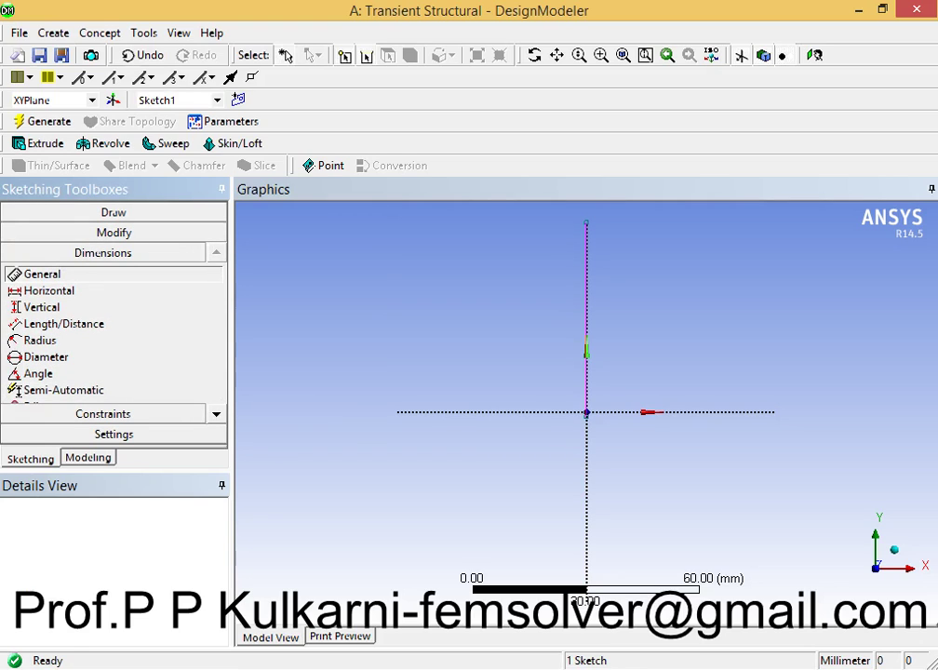
click(585, 307)
click(470, 312)
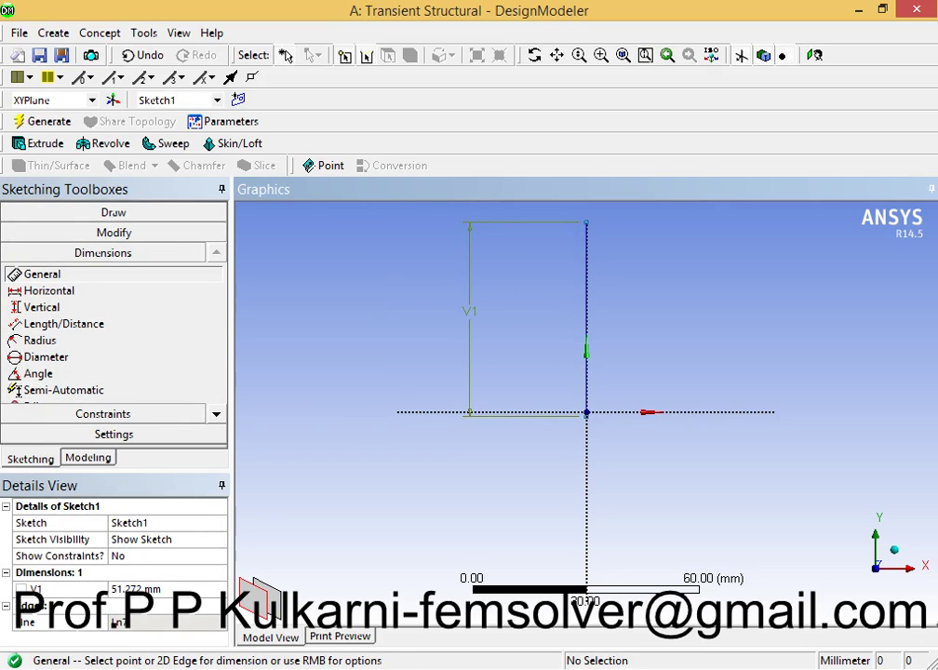
click(154, 589)
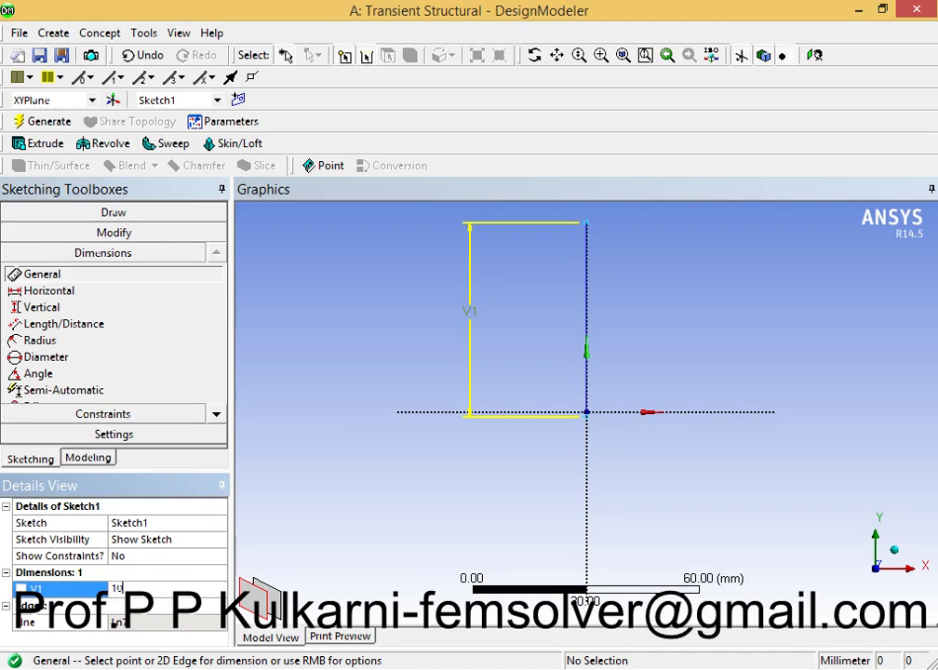
text(150)
key(Return)
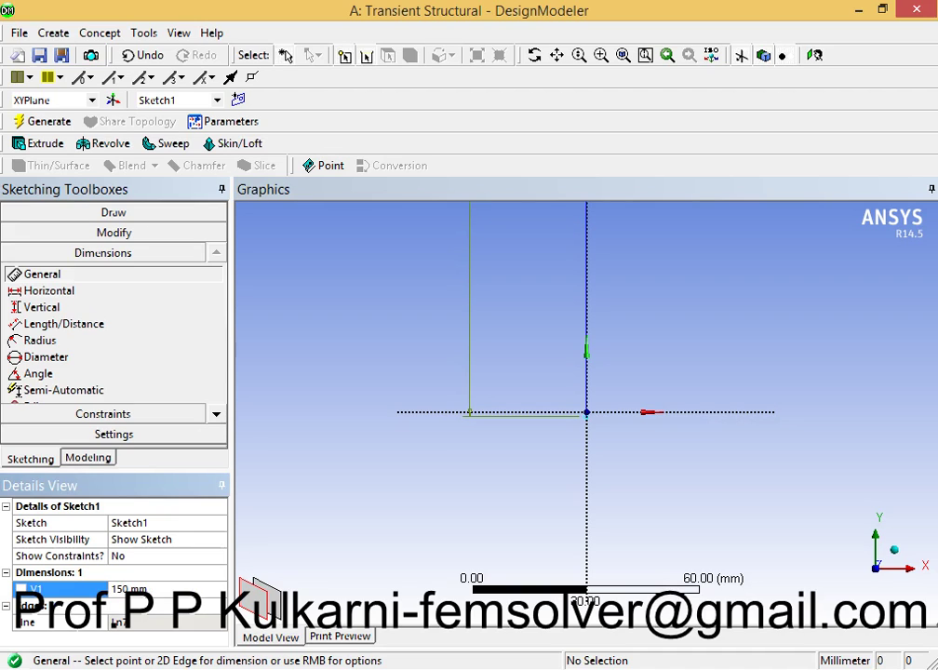
ctrl+middle_drag(586, 412, 567, 571)
scroll(586, 414, down, 1)
scroll(585, 413, down, 4)
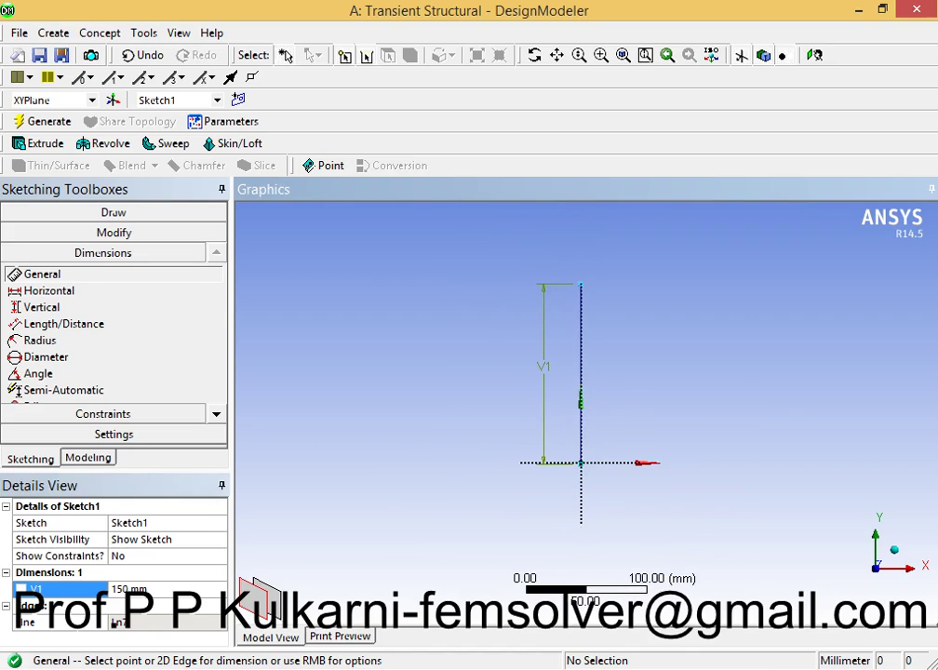
scroll(586, 413, up, 1)
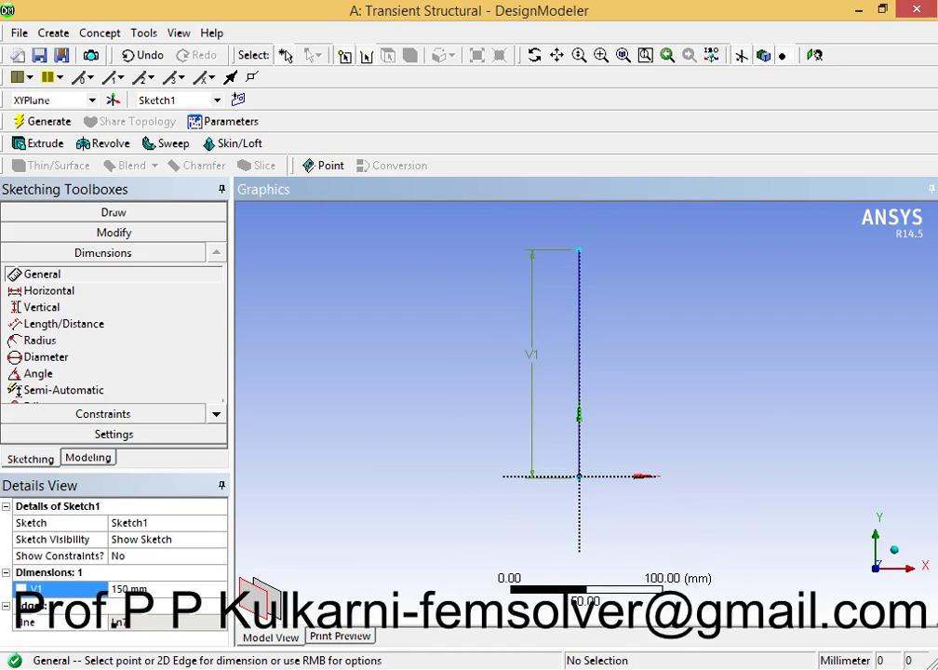
click(42, 121)
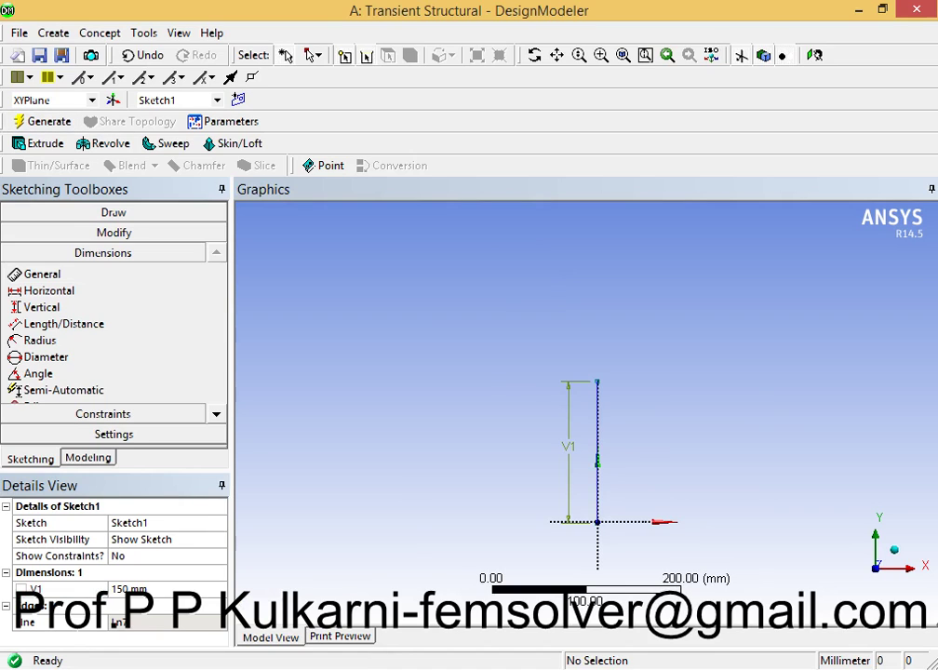
- Create a second sketch on the XYPlane and open it for sketching
click(87, 456)
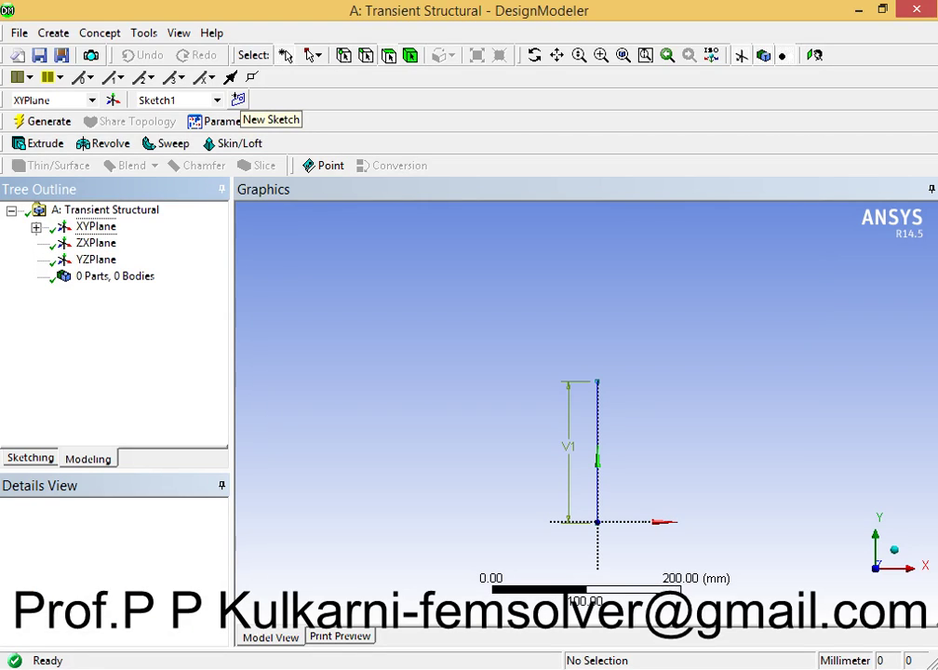
click(238, 99)
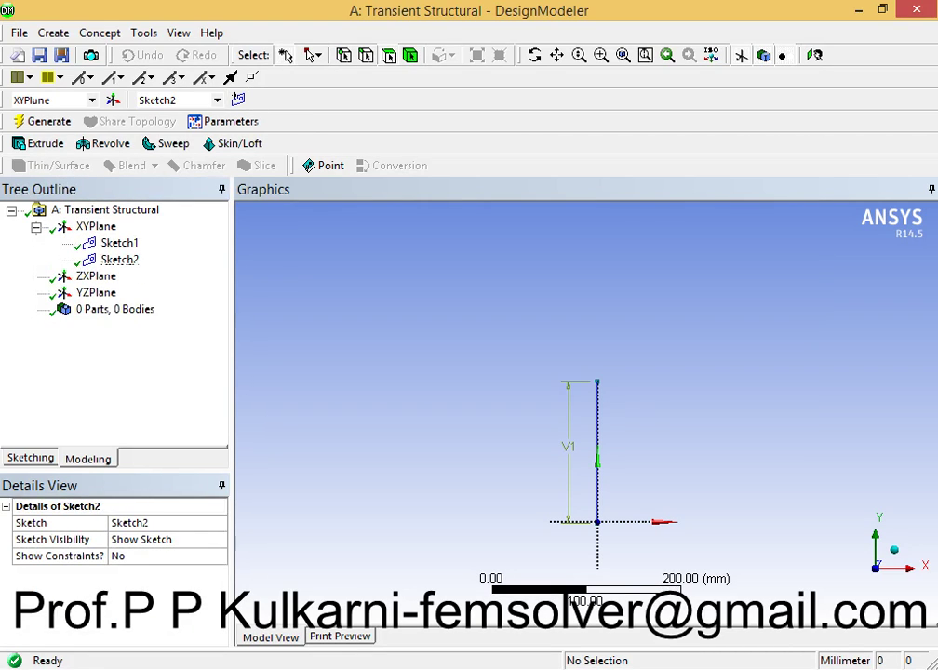
click(119, 260)
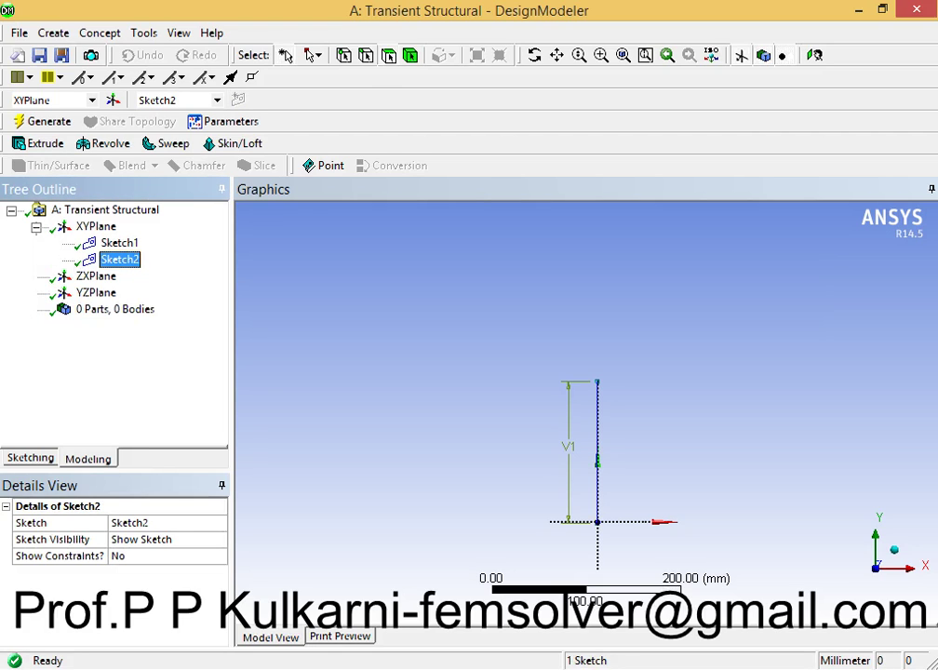
click(29, 457)
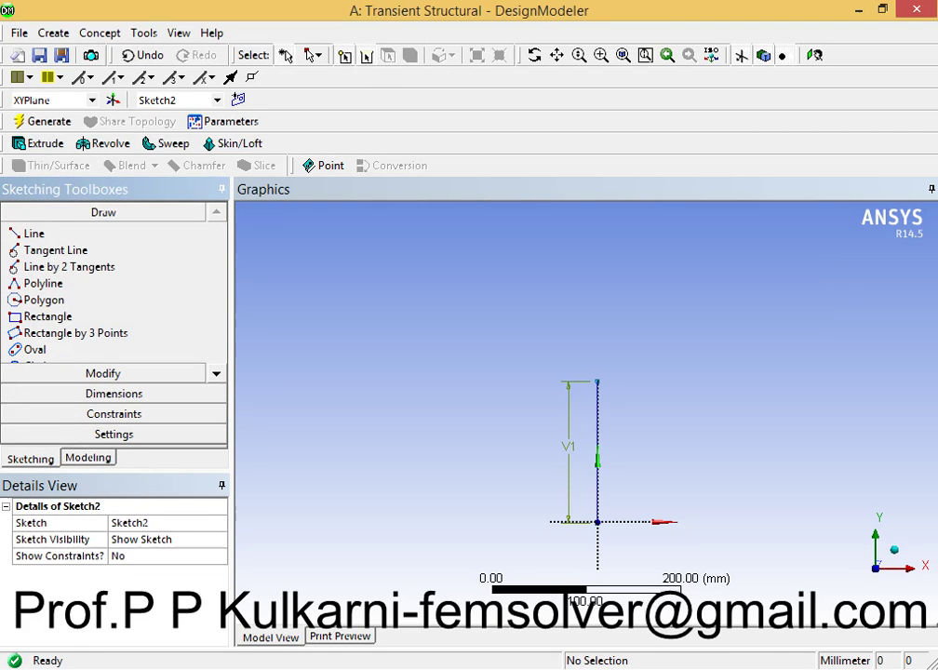
- Draw a circle about 9.7 mm in diameter centred on the positive X axis, about 19.6 mm from the origin
mouse_move(651, 419)
middle_down()
mouse_move(637, 377)
mouse_move(651, 414)
middle_up()
click(813, 55)
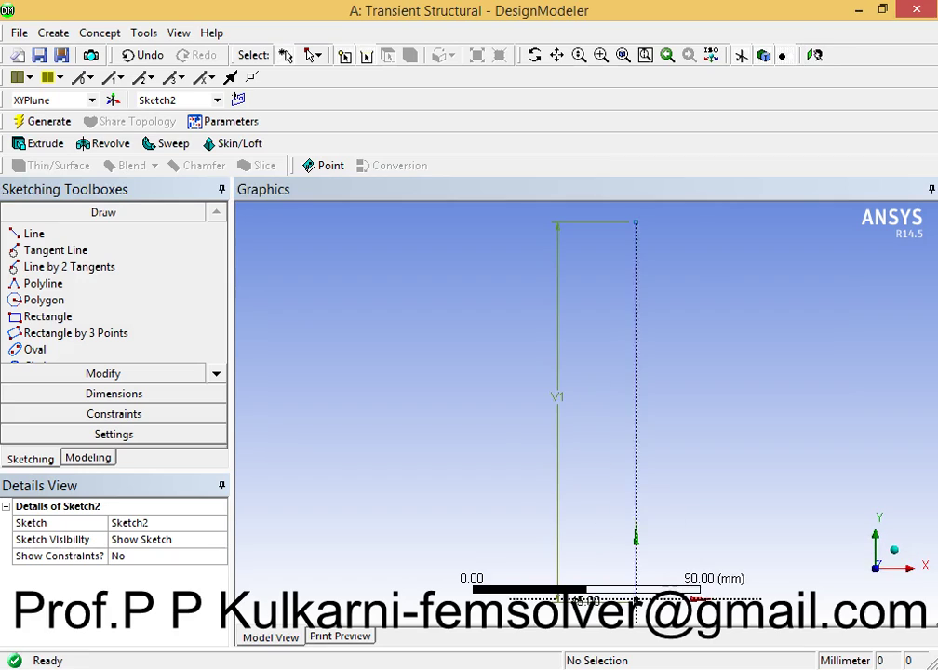
scroll(611, 414, down, 3)
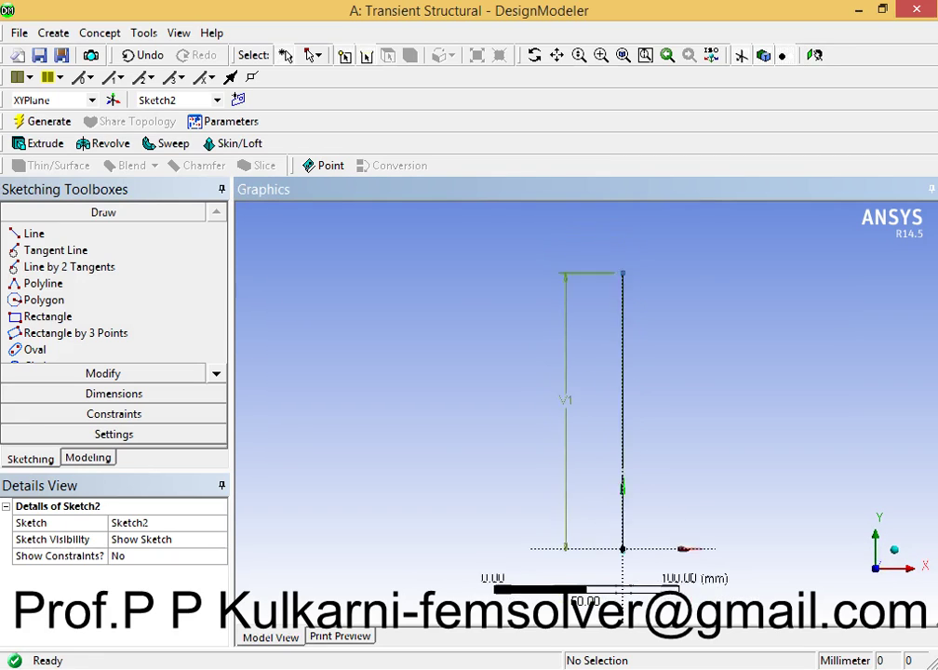
right_drag(541, 484, 711, 559)
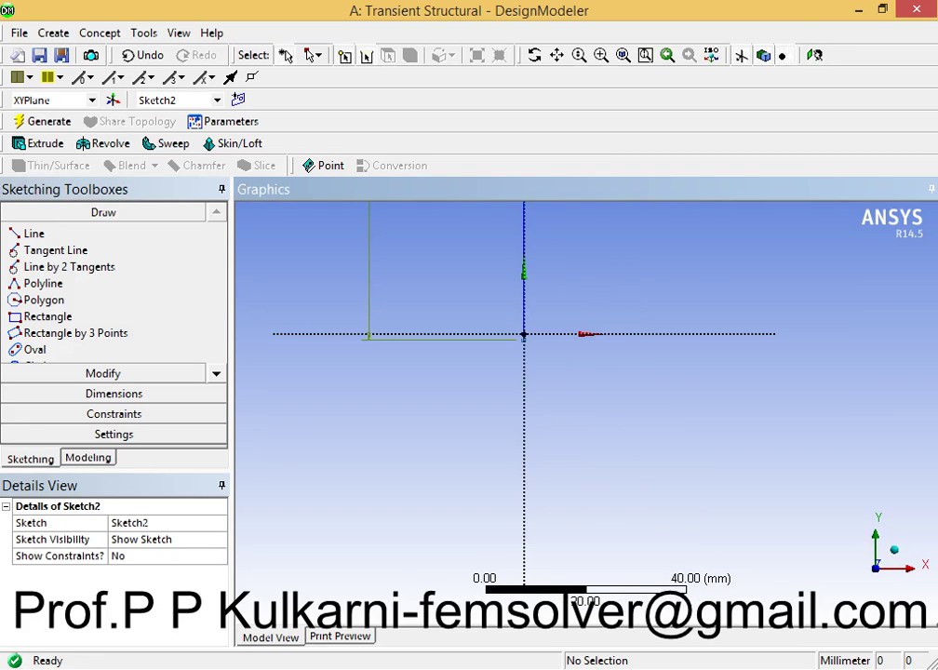
scroll(112, 293, down, 1)
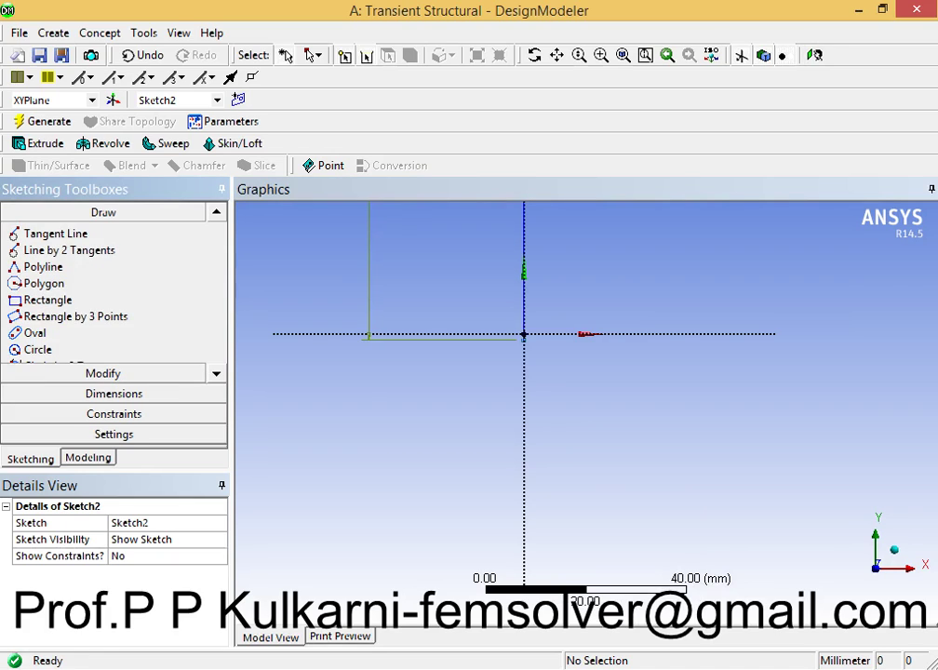
scroll(111, 332, down, 1)
click(38, 332)
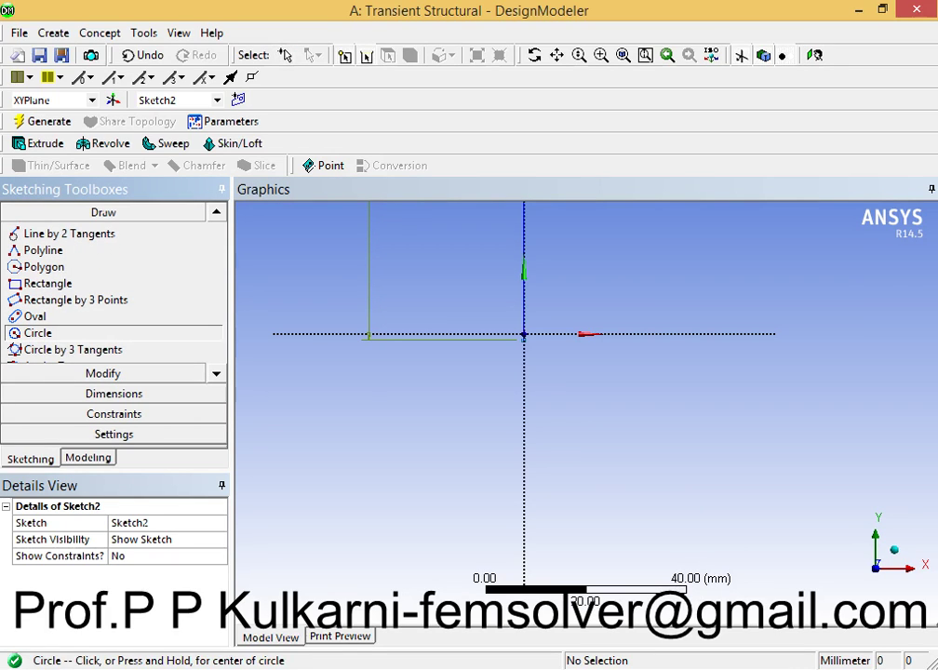
click(620, 333)
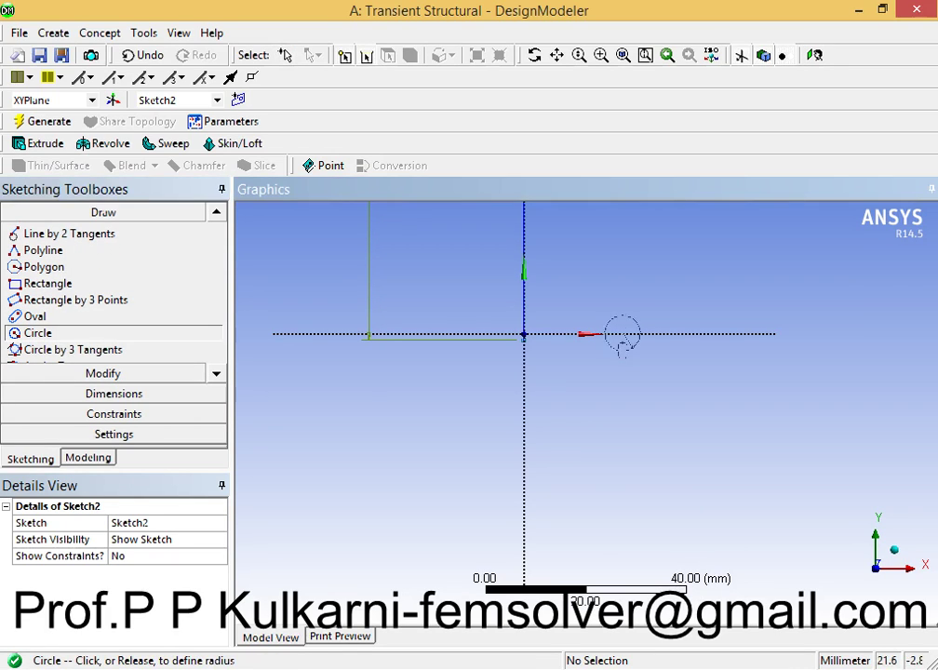
click(645, 333)
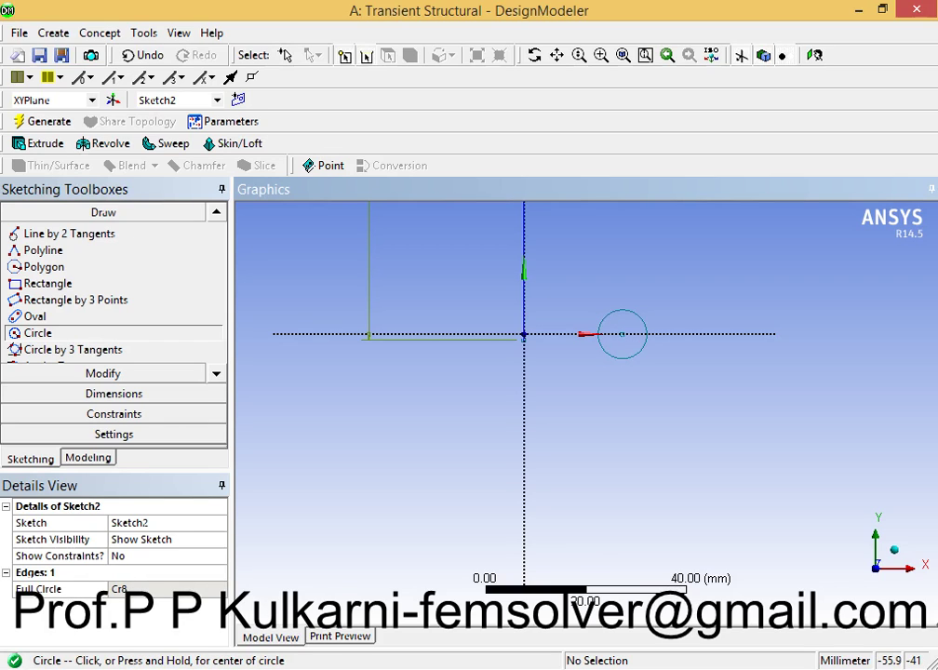
- Dimension the circle's diameter and set it to 10 mm
click(114, 392)
click(114, 393)
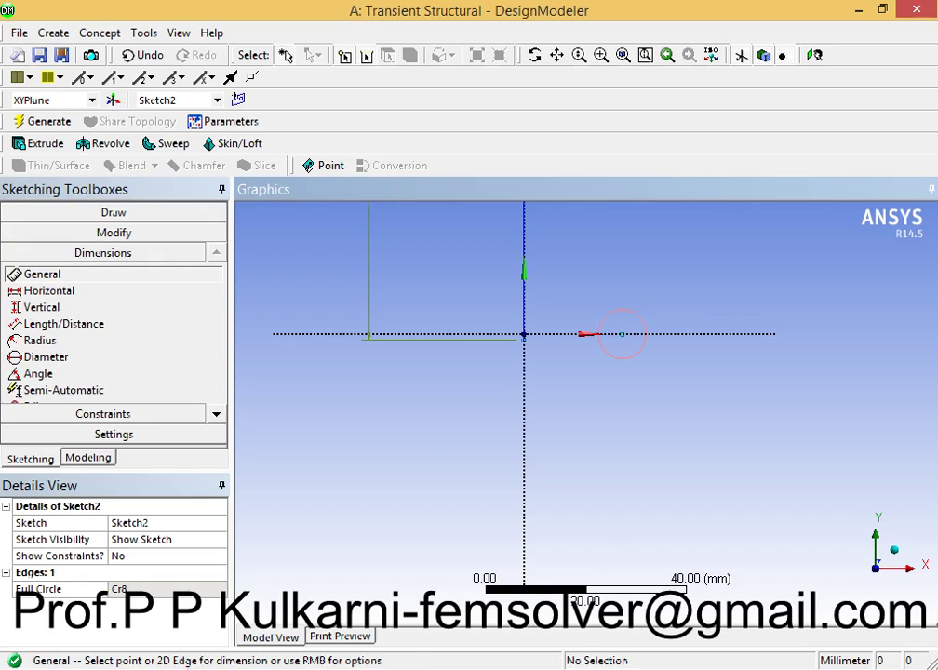
click(642, 320)
click(718, 295)
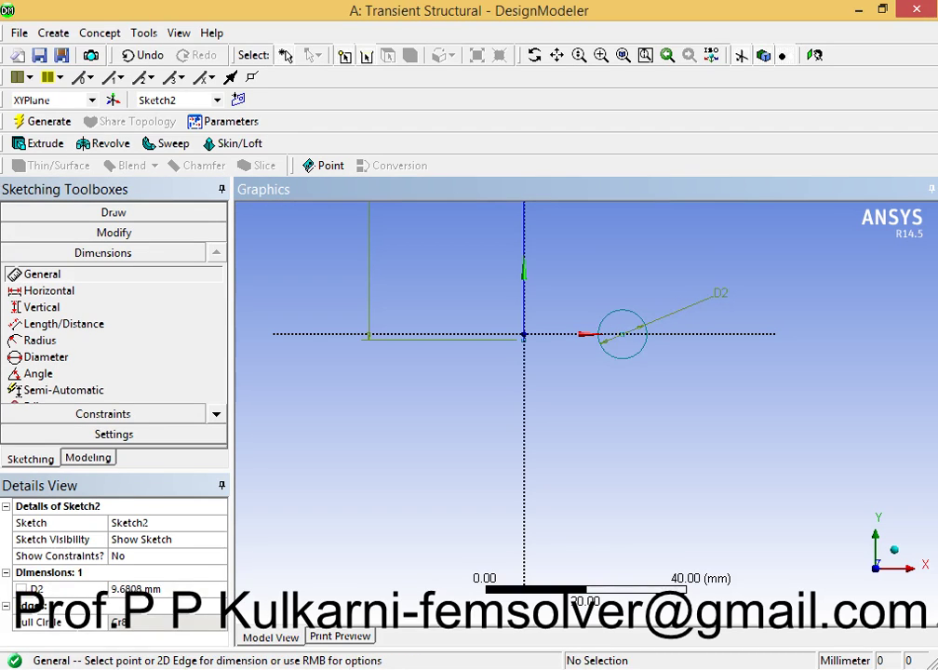
click(153, 588)
text(10)
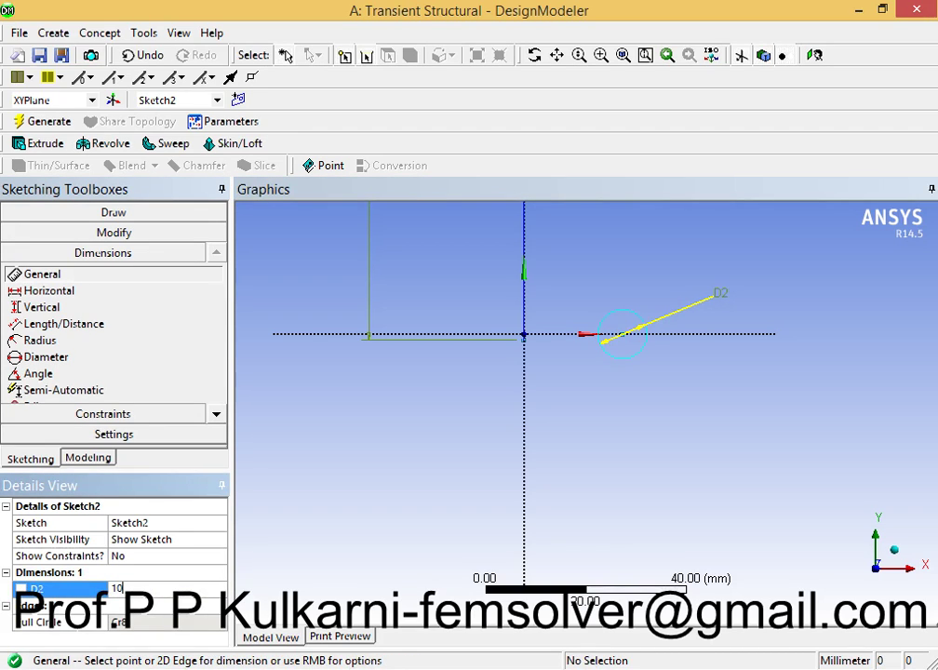
key(Return)
- Dimension the distance from the circle's centre to the vertical line and set it to 15 mm
click(622, 333)
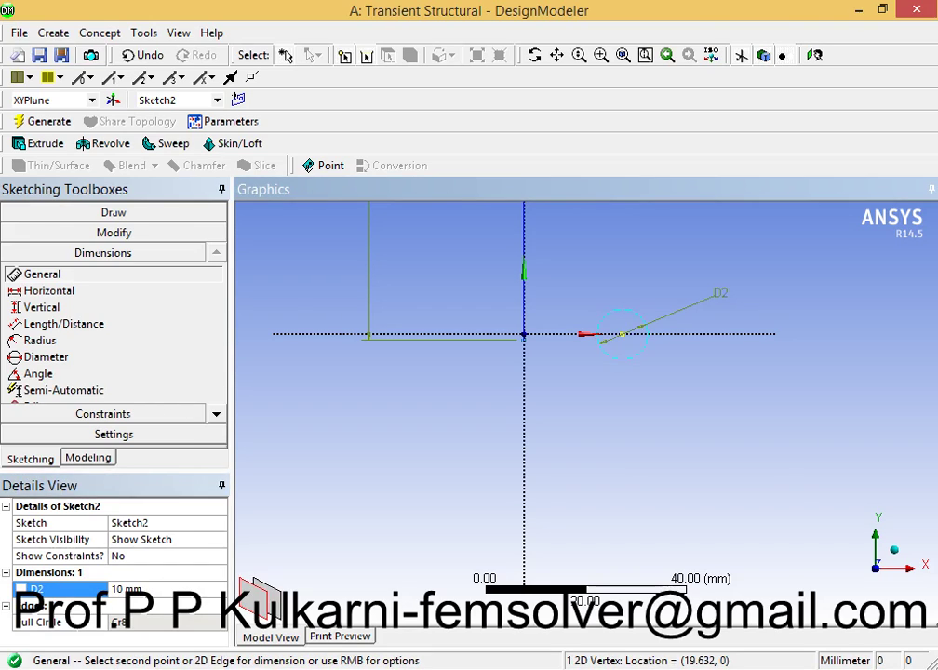
click(525, 317)
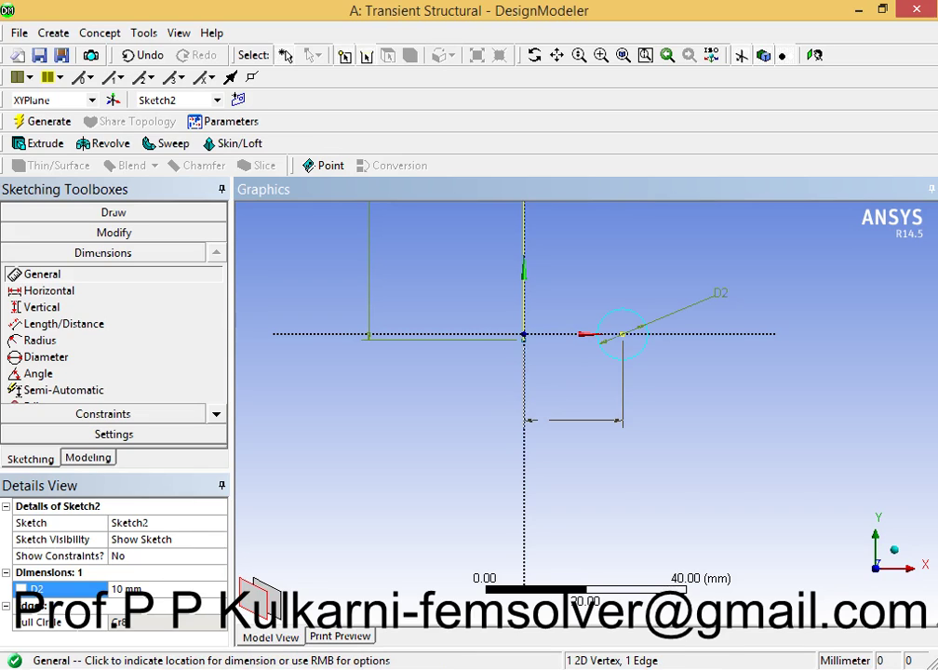
click(540, 420)
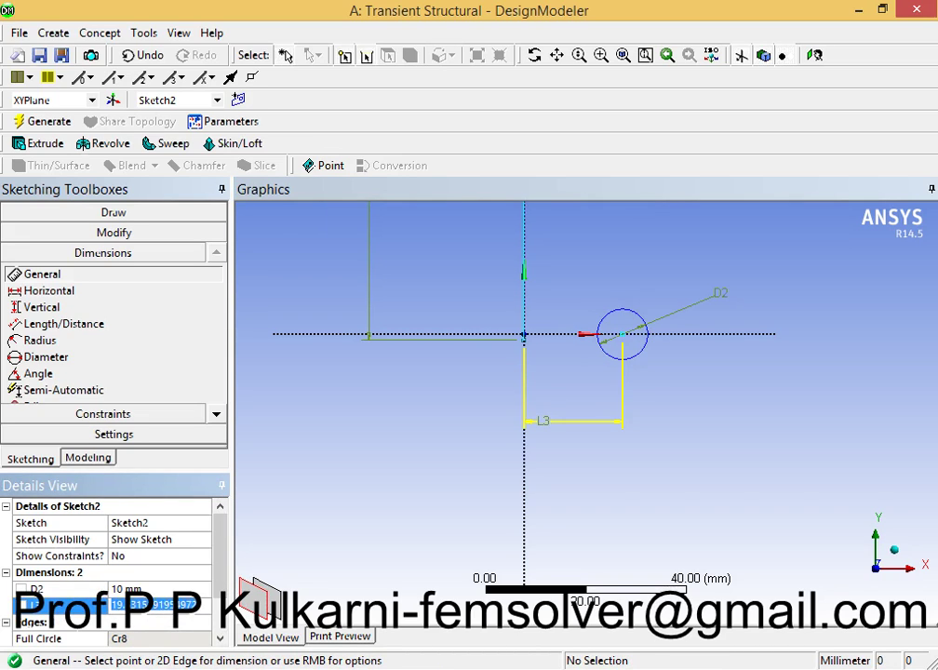
text(15)
key(Return)
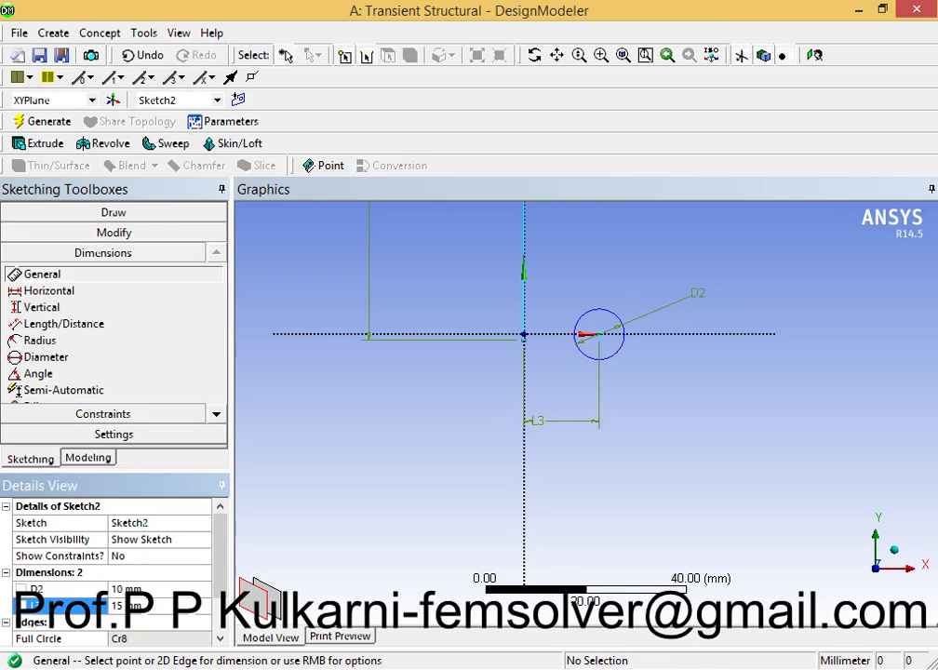
- Change the distance between the circle's centre and the vertical line to 20 mm
click(126, 604)
text(20)
key(Return)
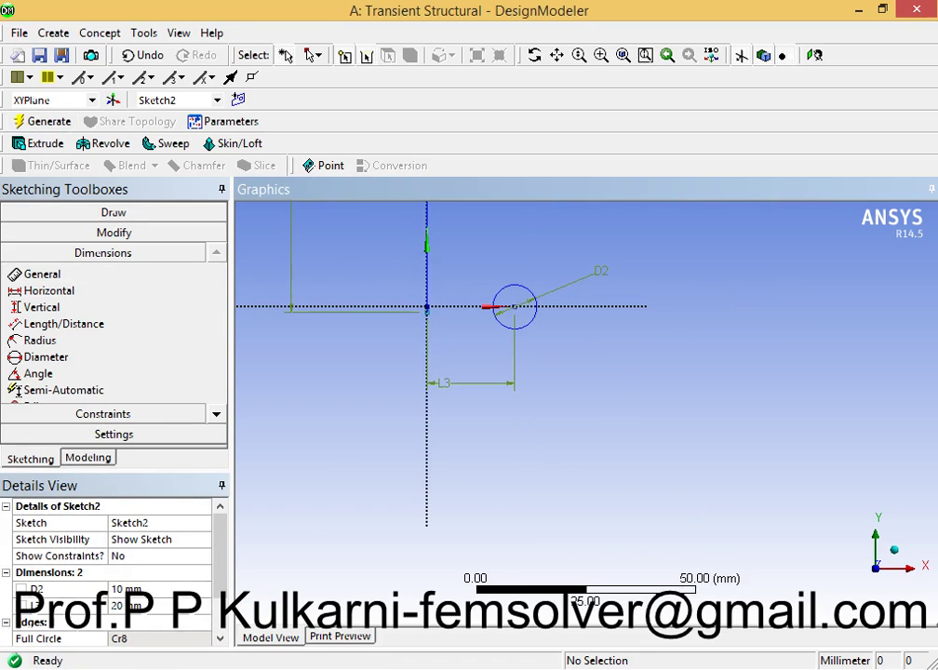
mouse_move(514, 306)
ctrl+middle_down()
mouse_move(533, 548)
mouse_move(586, 552)
ctrl+middle_up()
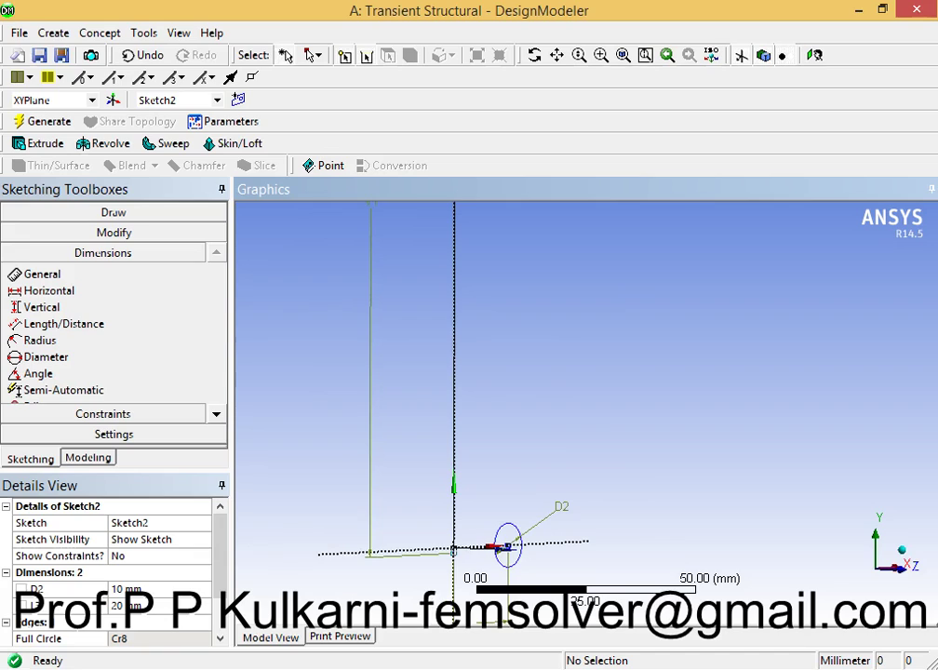
click(814, 55)
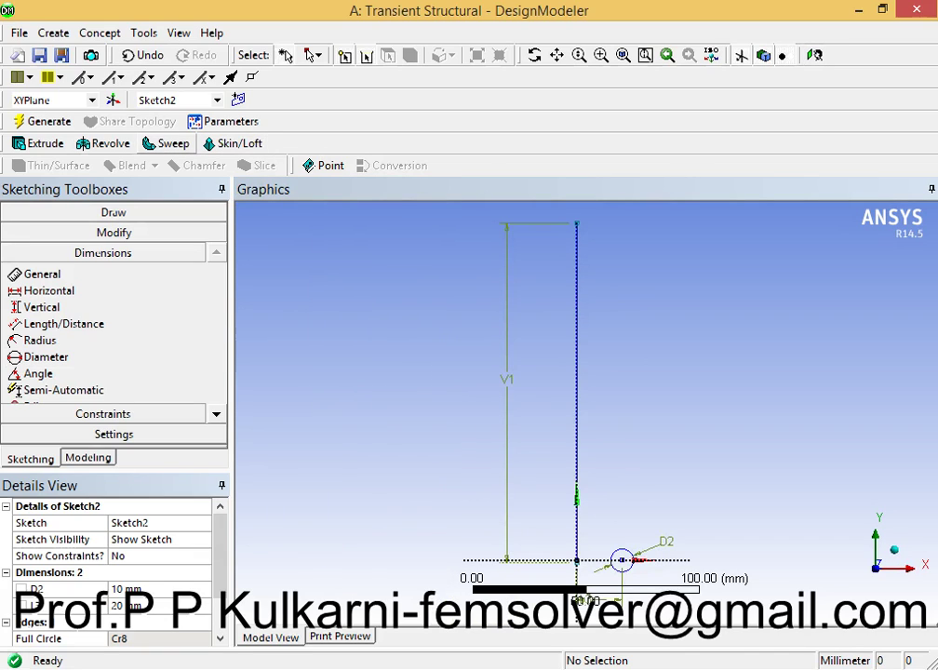
- Start a Sweep using the 10 mm circle (Sketch2) as the profile and the vertical line (Sketch1) as the path
click(167, 143)
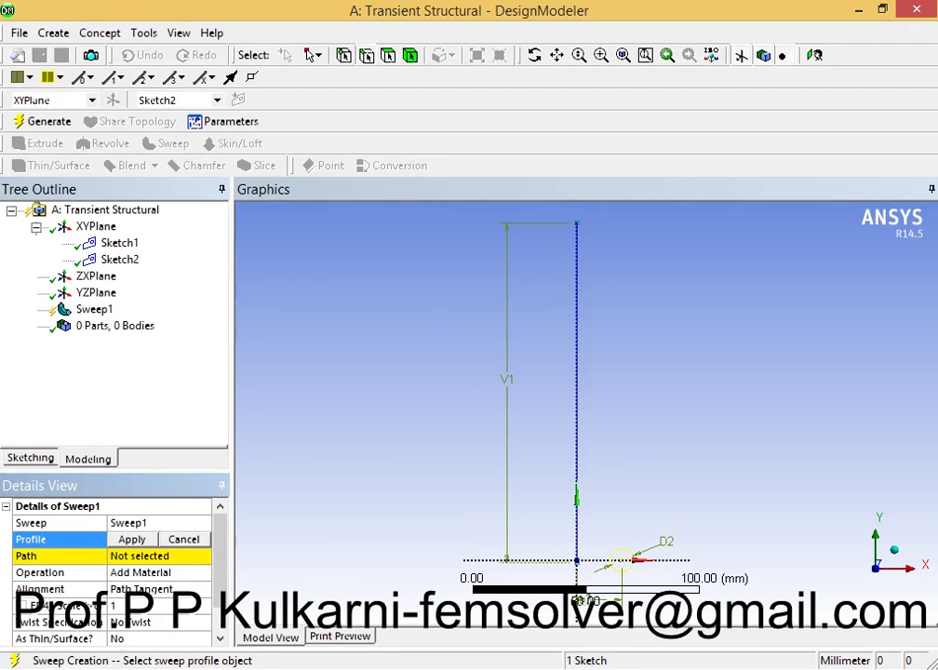
ctrl+middle_drag(585, 530, 567, 434)
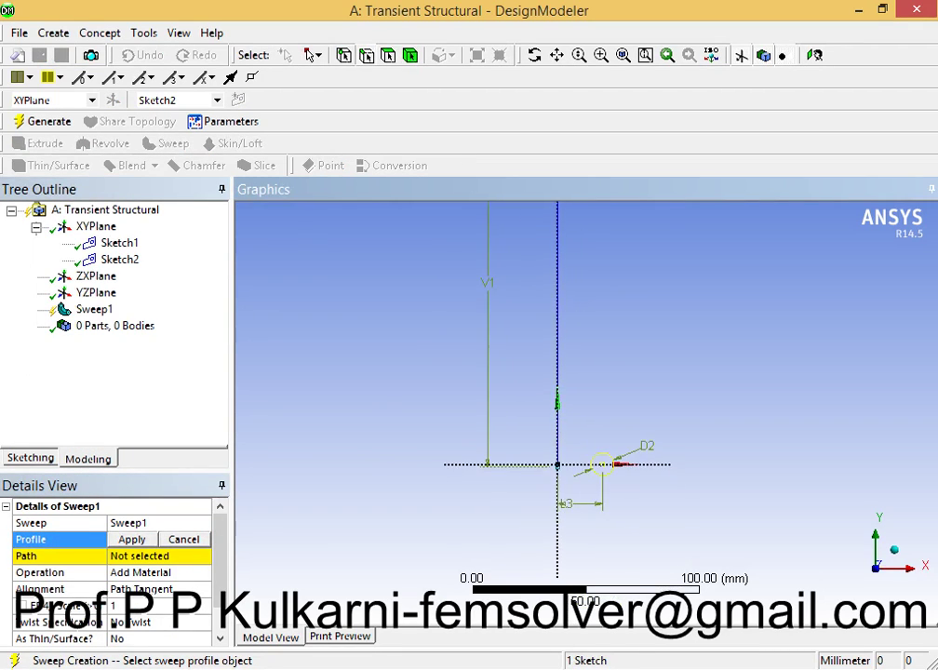
scroll(586, 412, up, 5)
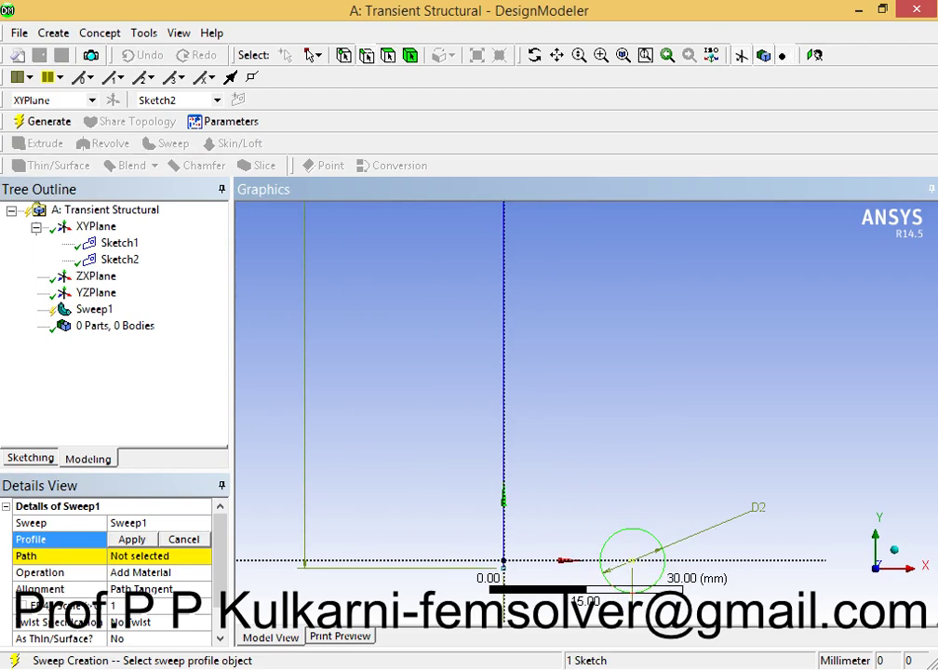
click(652, 534)
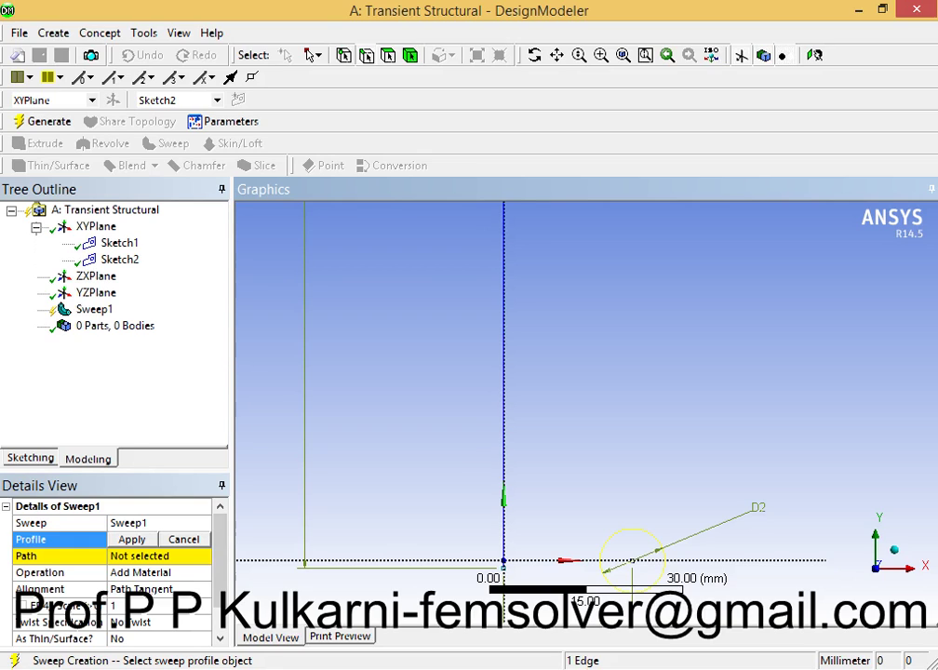
click(131, 538)
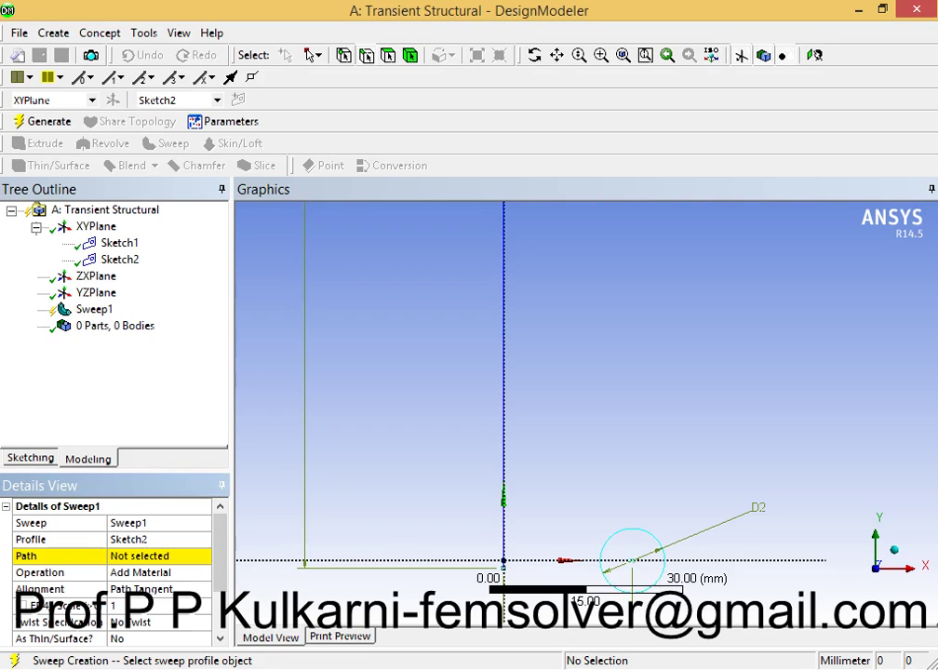
click(140, 555)
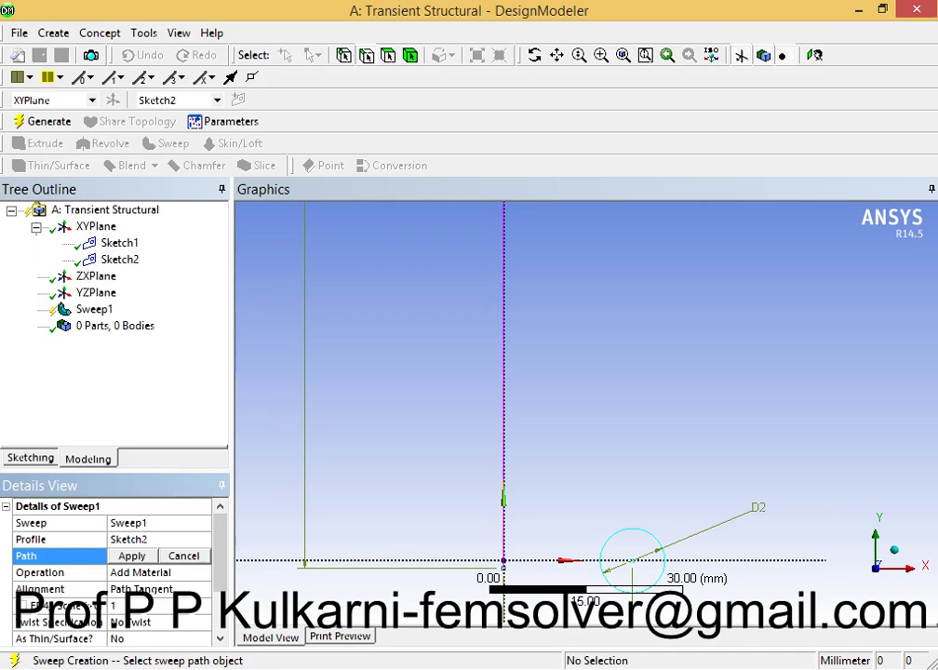
click(504, 381)
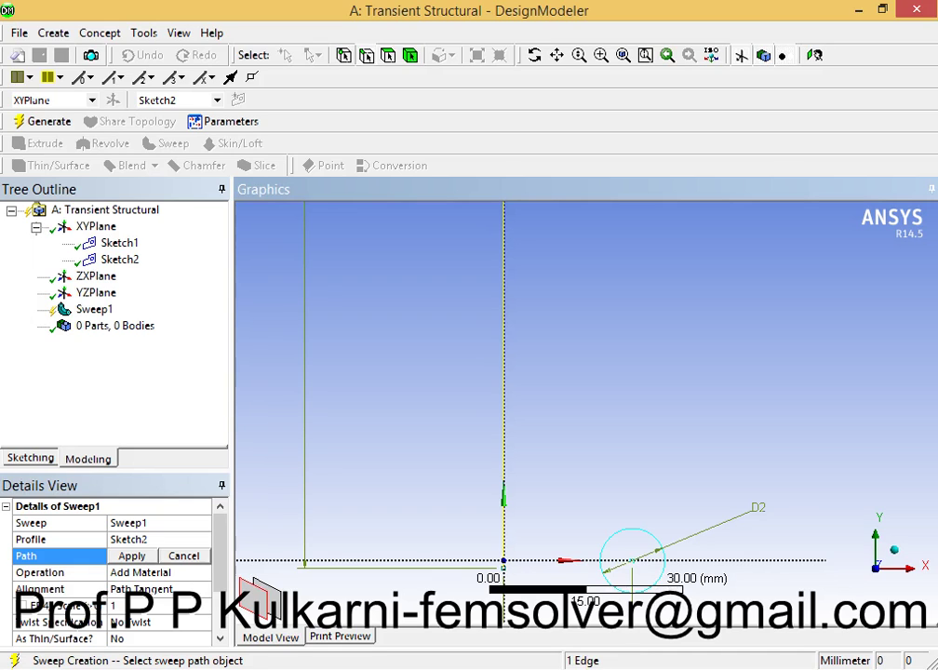
click(131, 555)
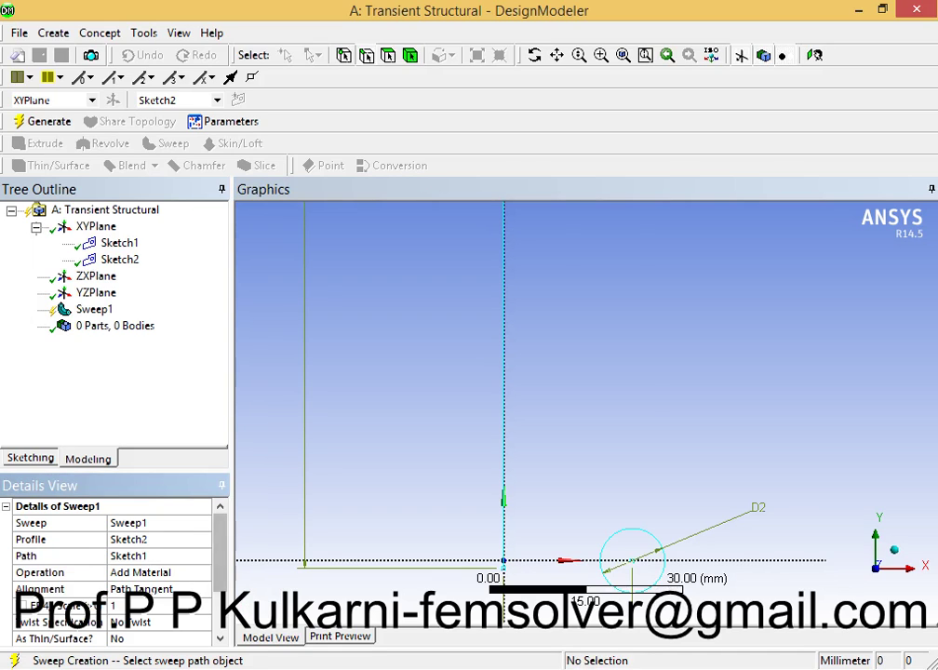
- Set the sweep's twist specification to Turns
drag(219, 553, 220, 593)
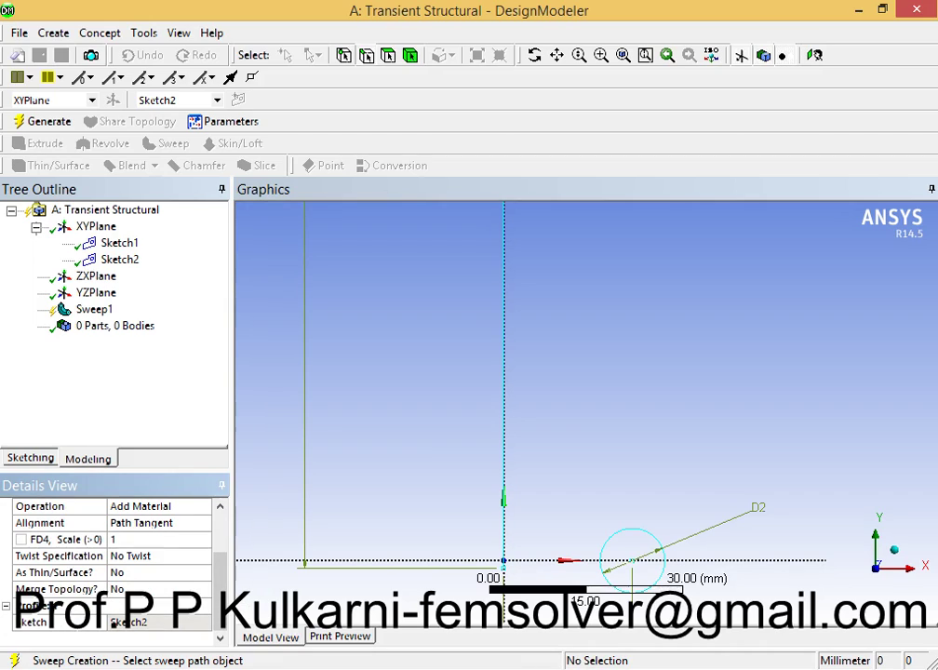
click(59, 555)
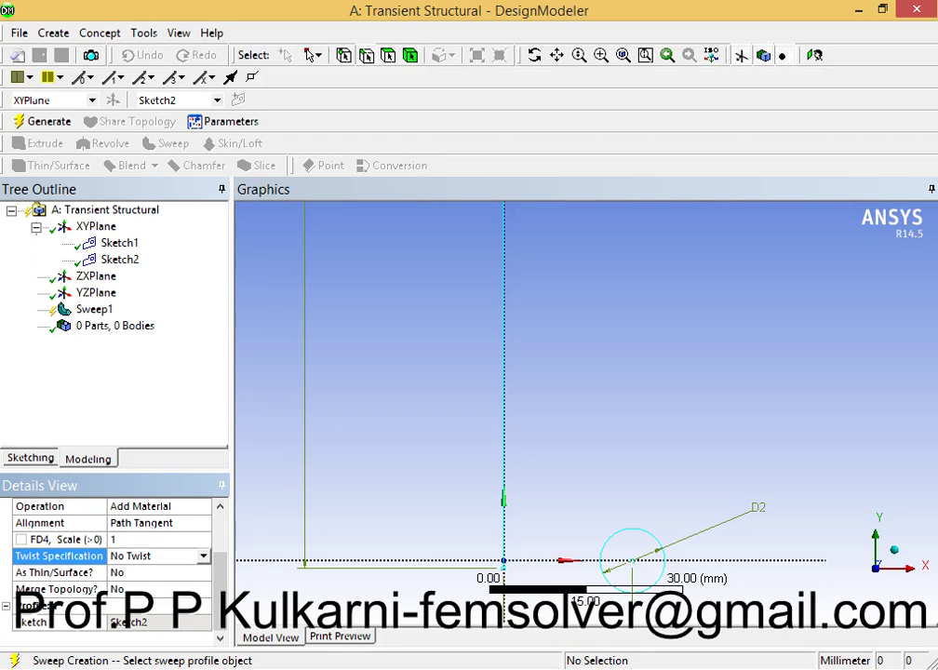
click(203, 556)
key(Down)
key(Down)
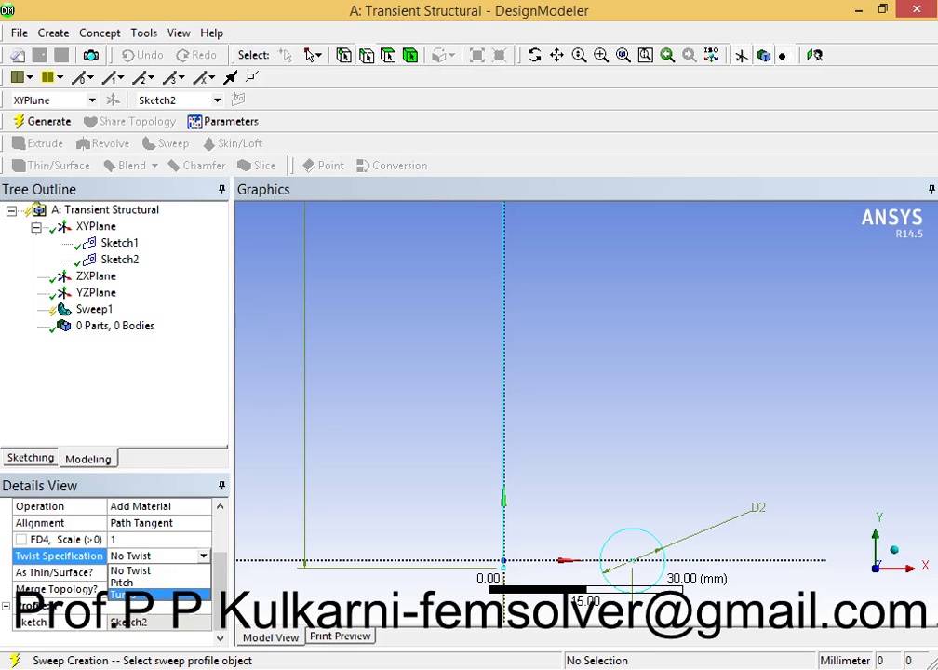
key(Return)
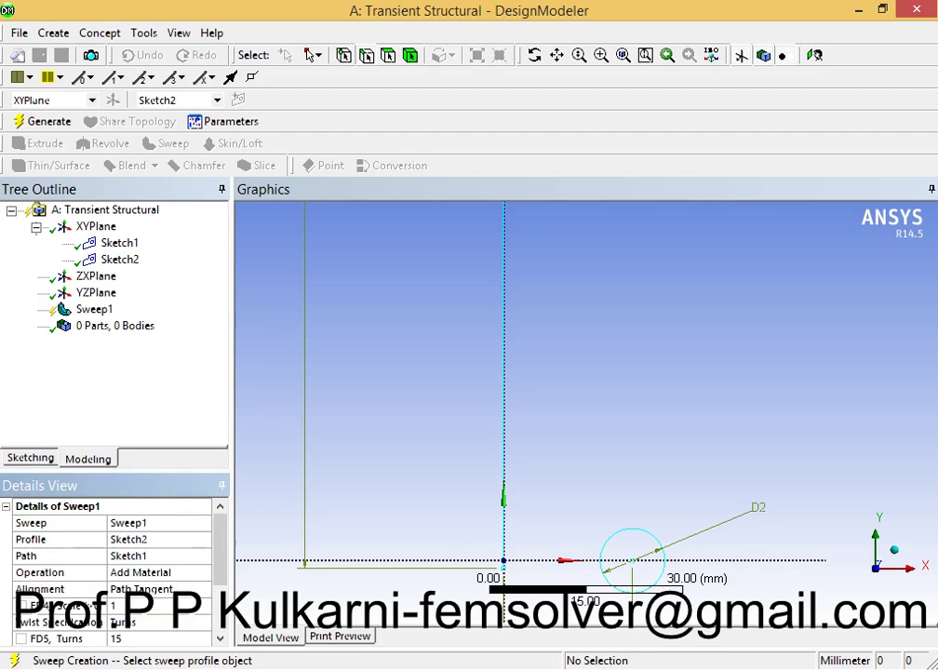
- Try to generate the sweep with 30 turns
scroll(111, 572, down, 2)
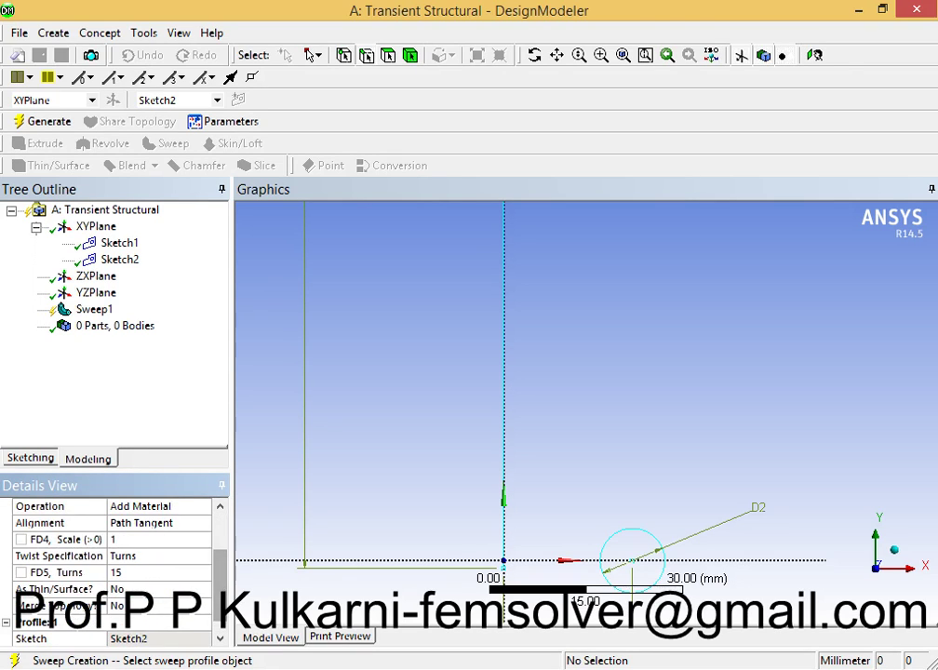
click(116, 571)
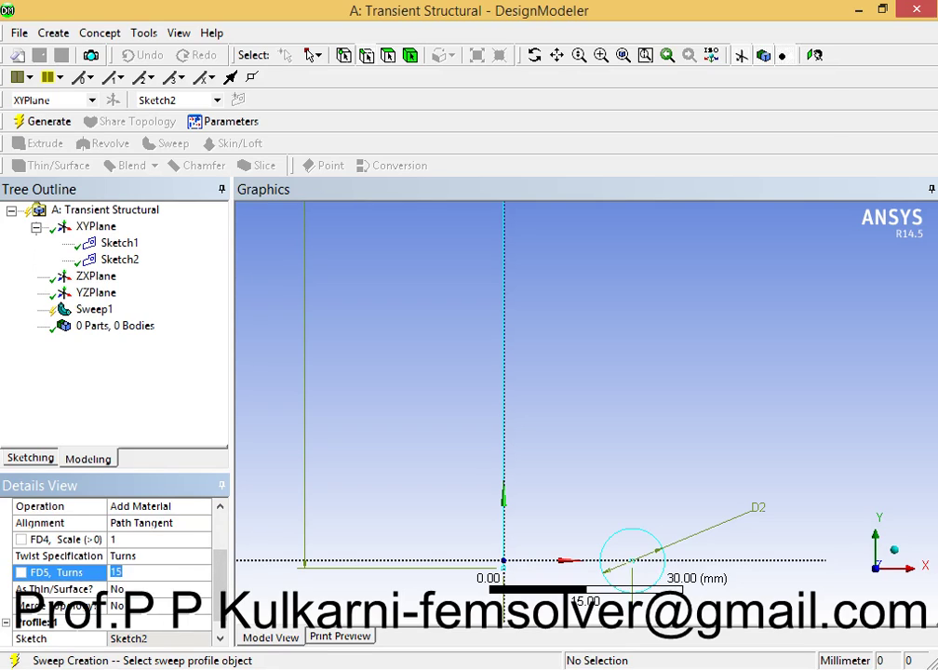
text(30)
scroll(112, 558, down, 1)
click(58, 606)
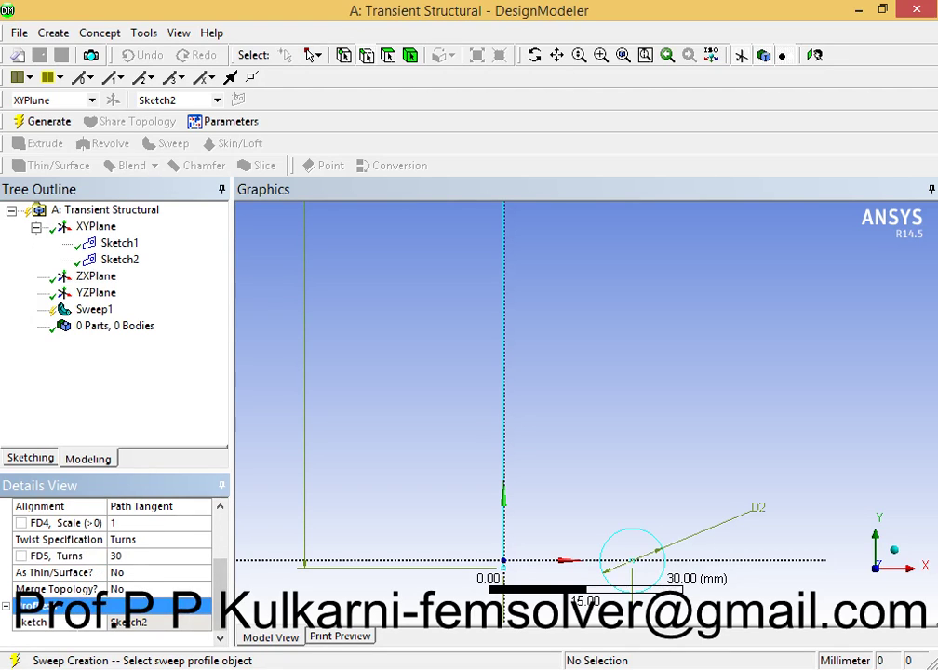
click(42, 121)
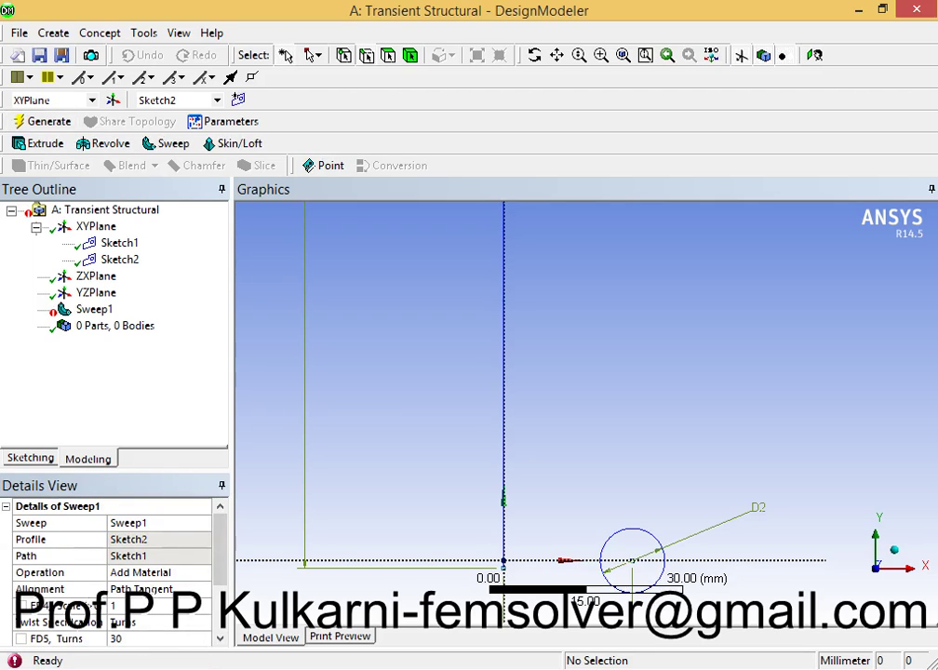
- Set the sweep to 15 turns, generate it and inspect the coil spacing
click(115, 635)
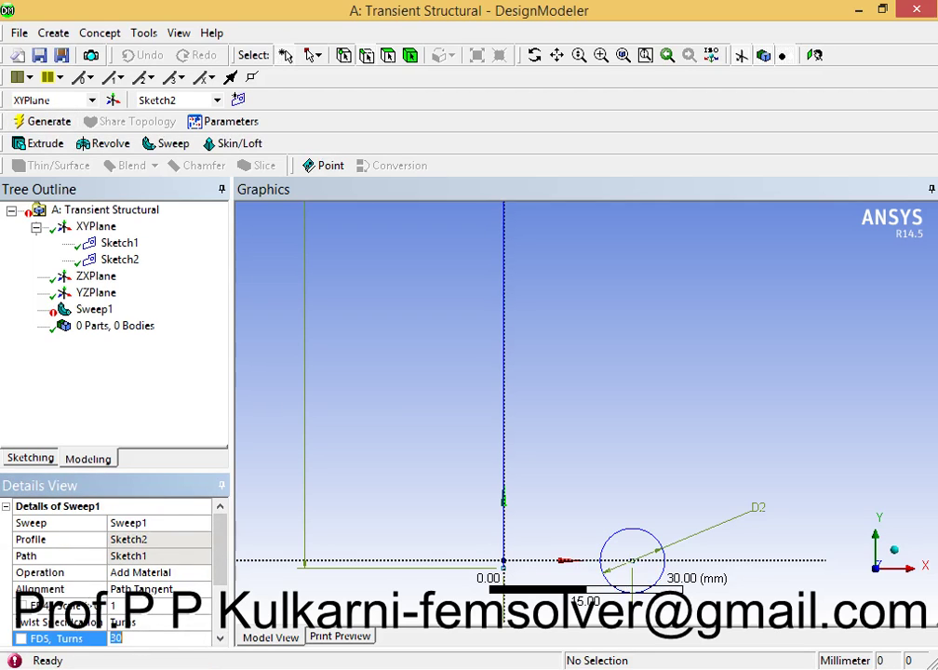
text(15)
key(Return)
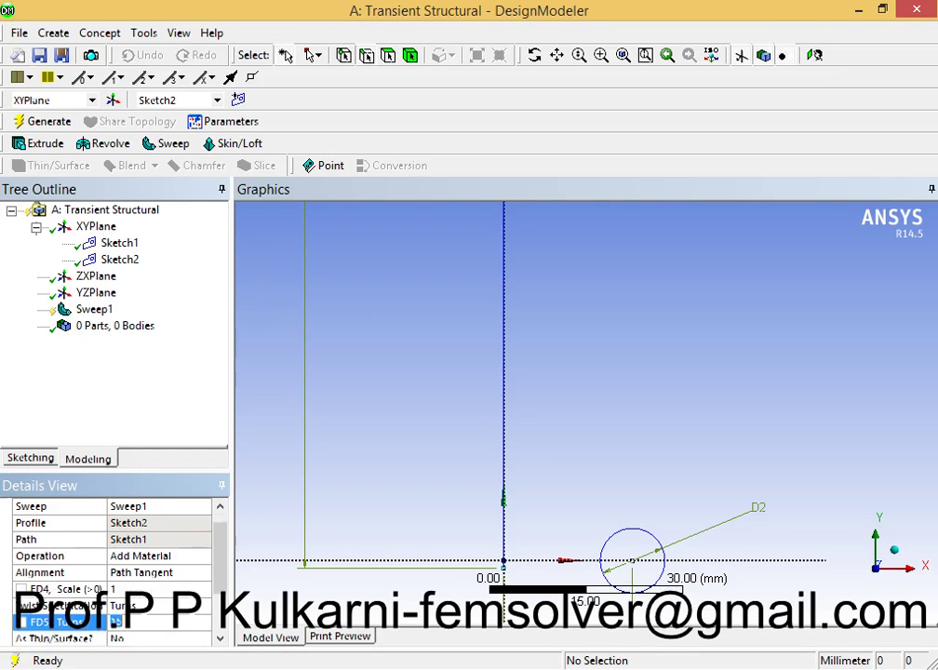
click(42, 121)
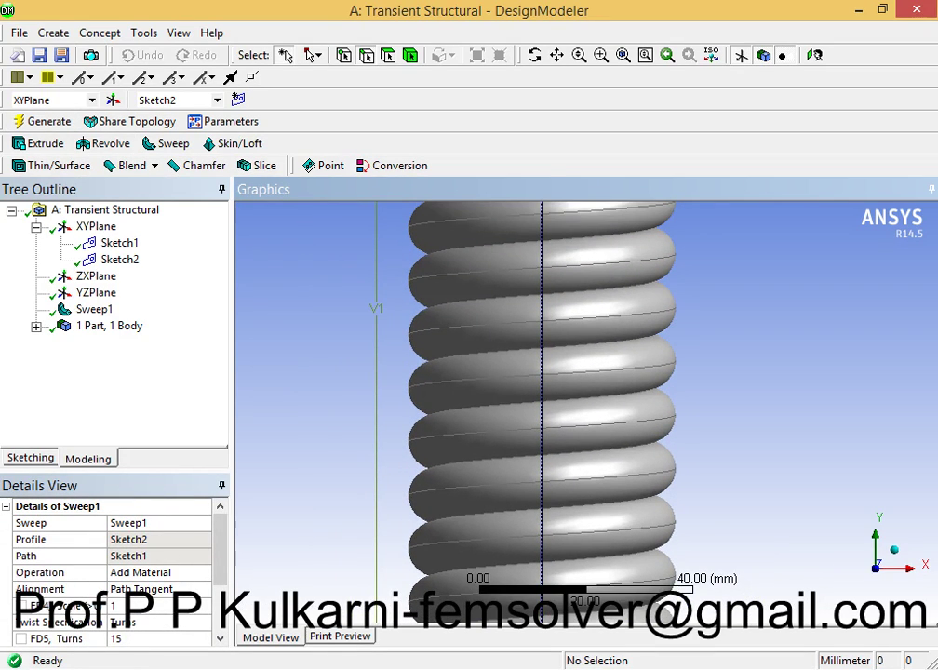
scroll(586, 413, down, 3)
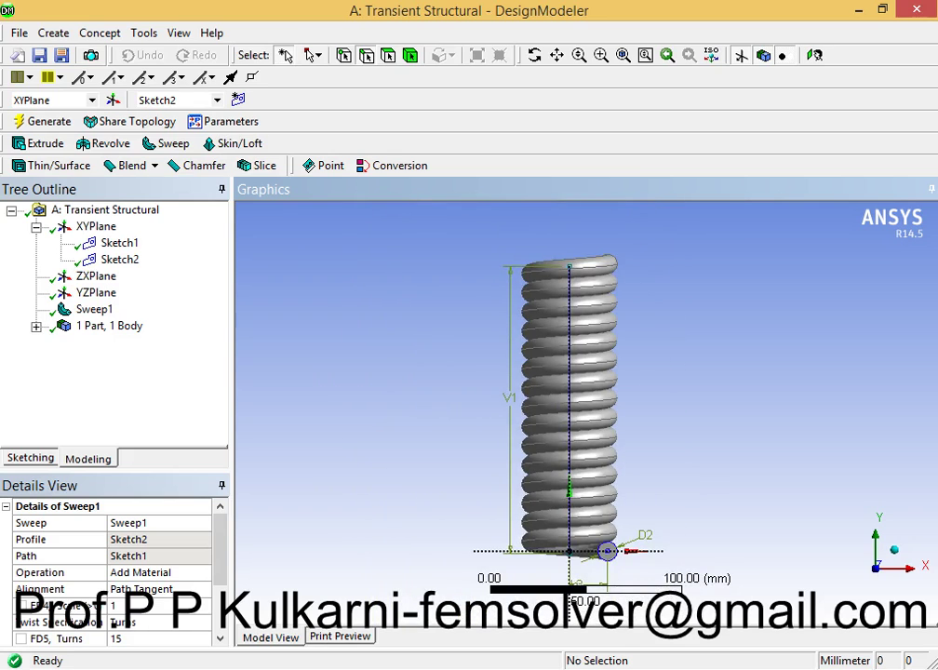
scroll(586, 413, up, 2)
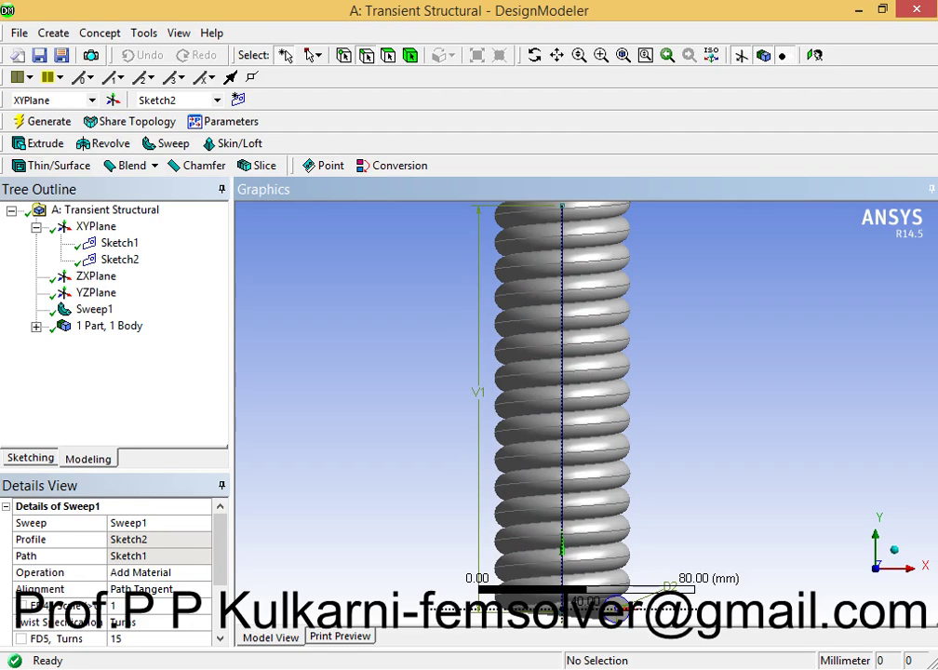
- Reduce the sweep to 10 turns and regenerate the spring
scroll(112, 567, down, 2)
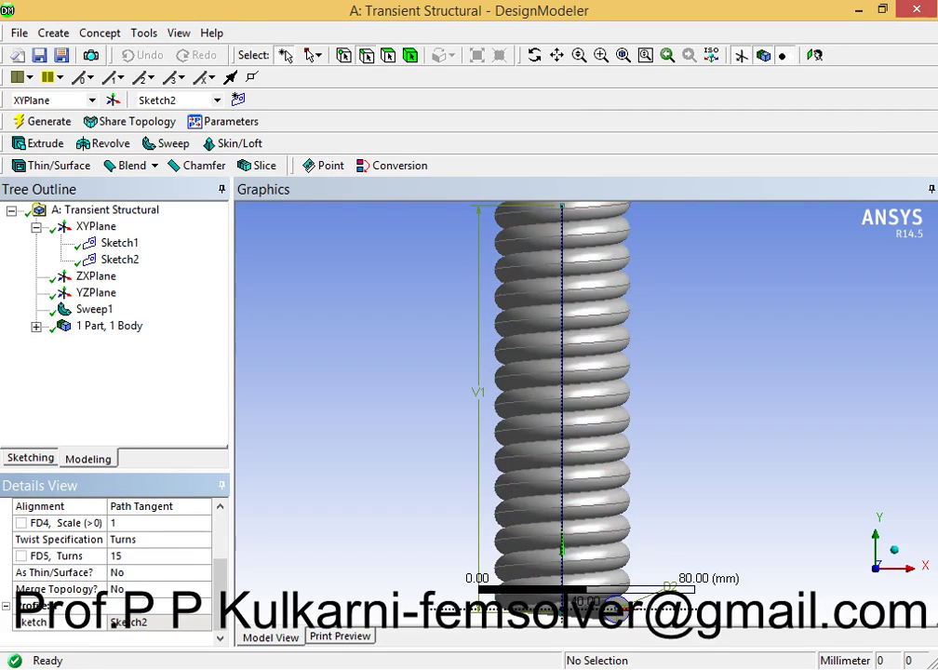
click(131, 556)
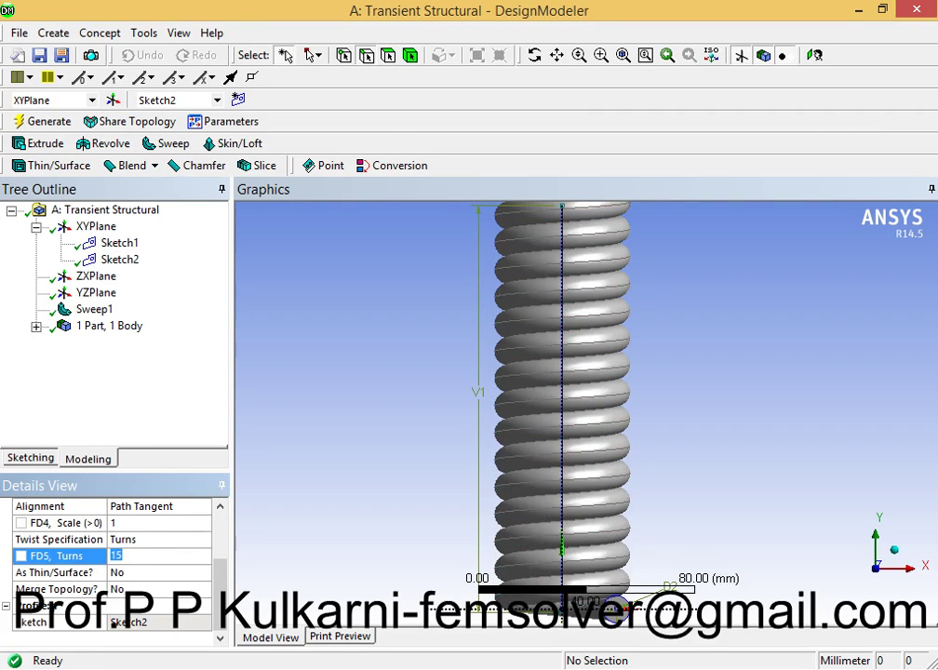
text(10)
key(Return)
click(42, 121)
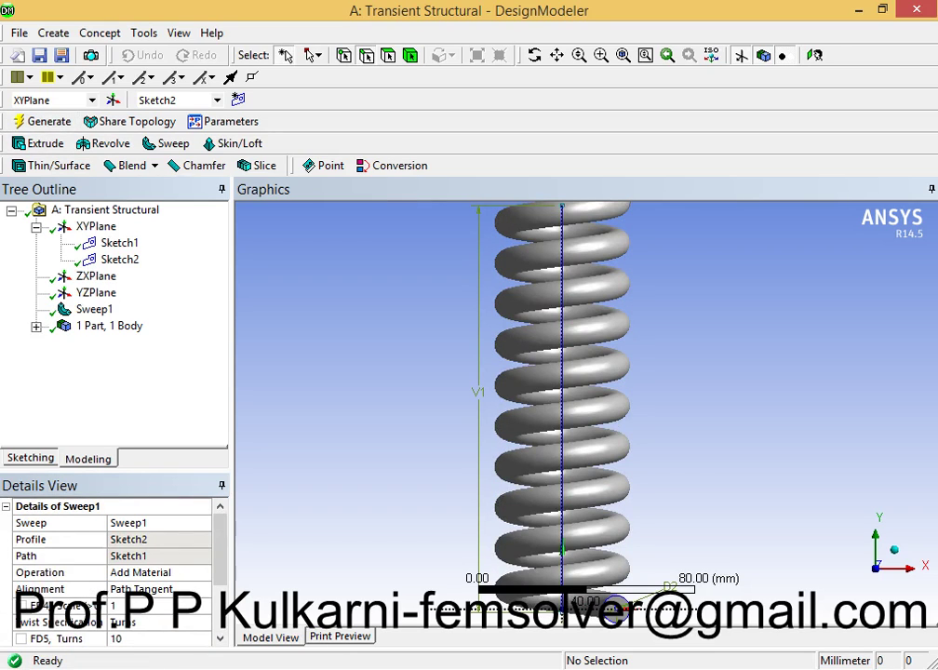
- Change the sweep to 8 turns and regenerate the spring body
scroll(111, 567, down, 3)
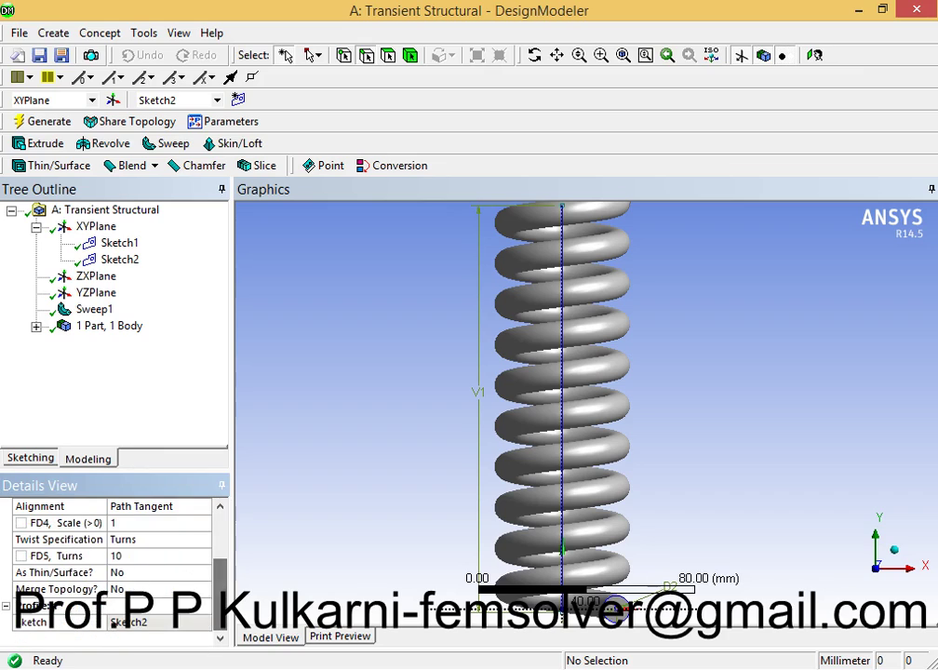
scroll(114, 622, up, 2)
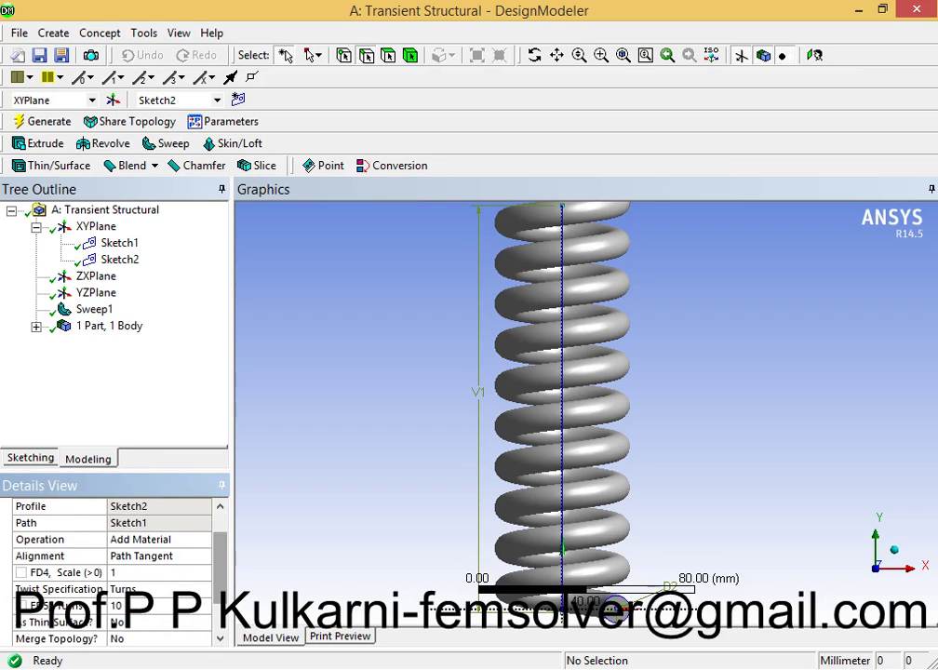
click(116, 604)
key(BackSpace)
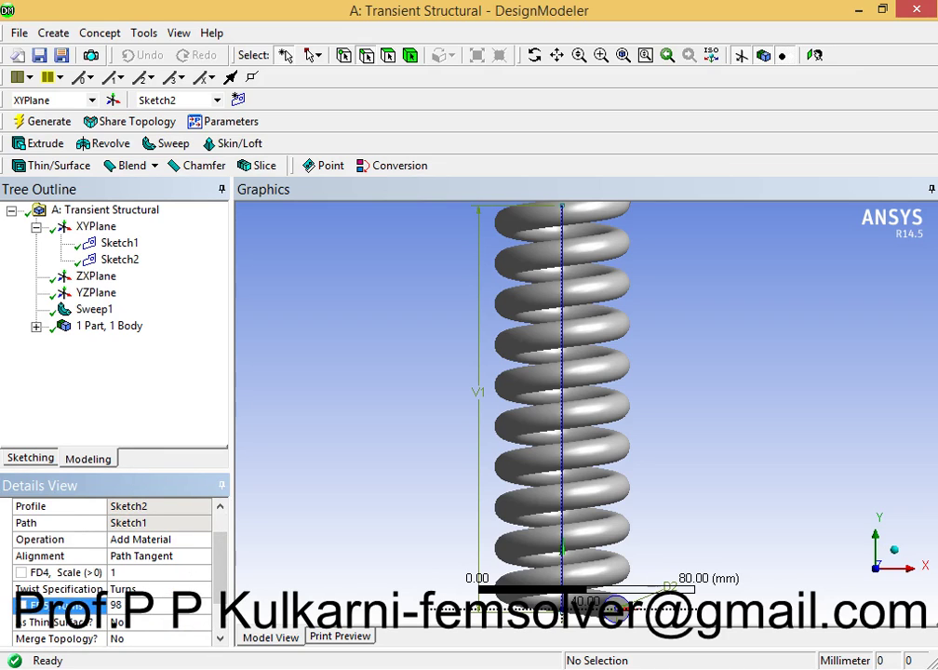
text(8)
key(Return)
click(42, 121)
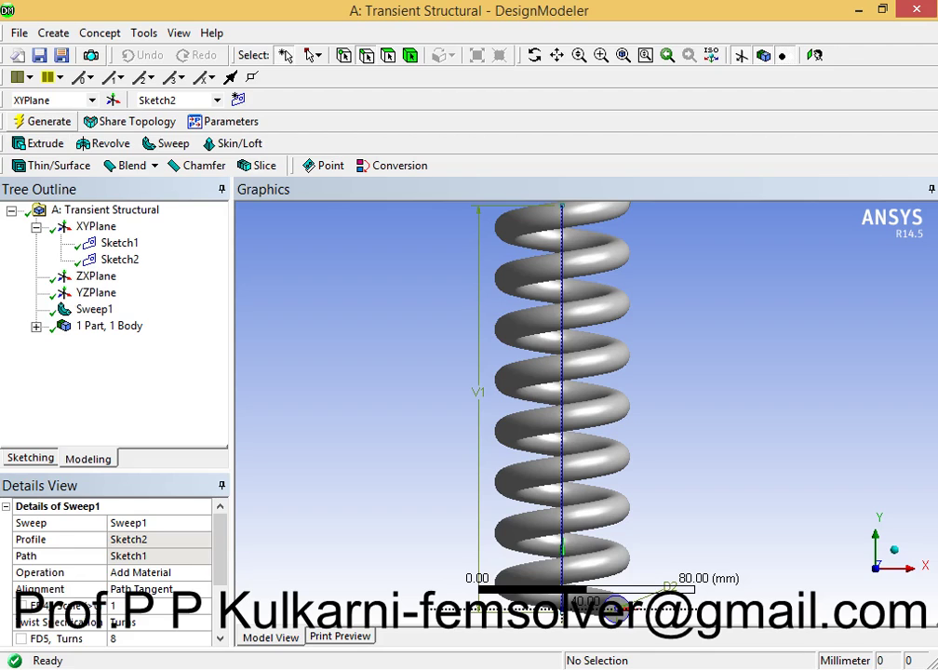
- Switch to the Workbench project and open the Model component of the Transient Structural system
key(alt+Tab)
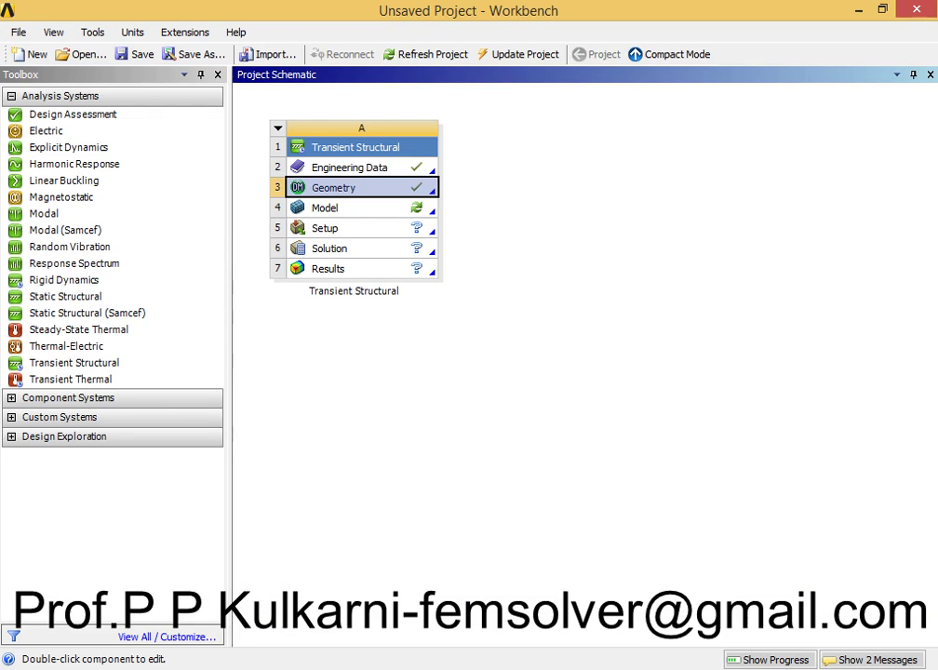
double_click(326, 208)
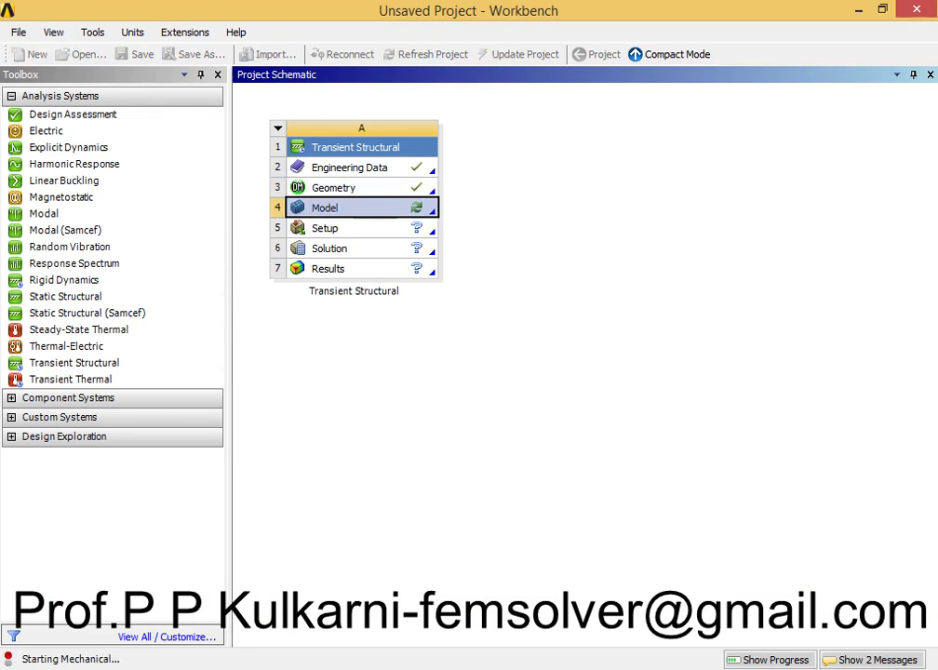